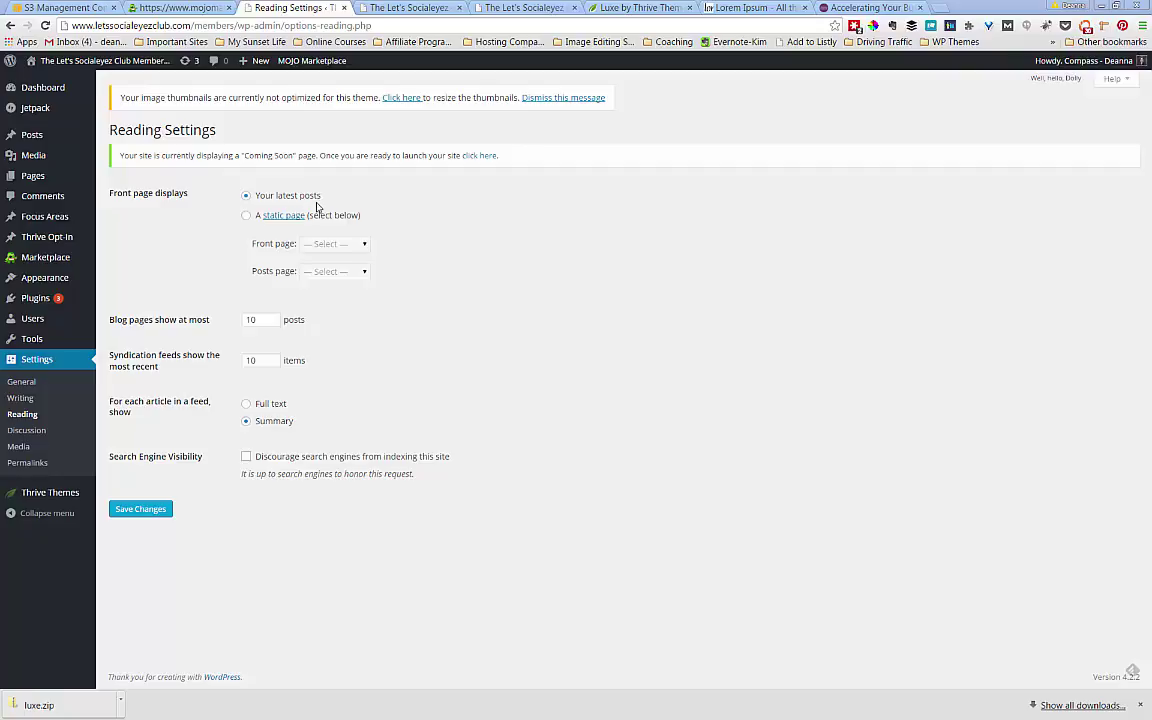
# Review the members site's front page from the newest post to the oldest, and return to the Reading Settings.
pyautogui.click(366, 10)
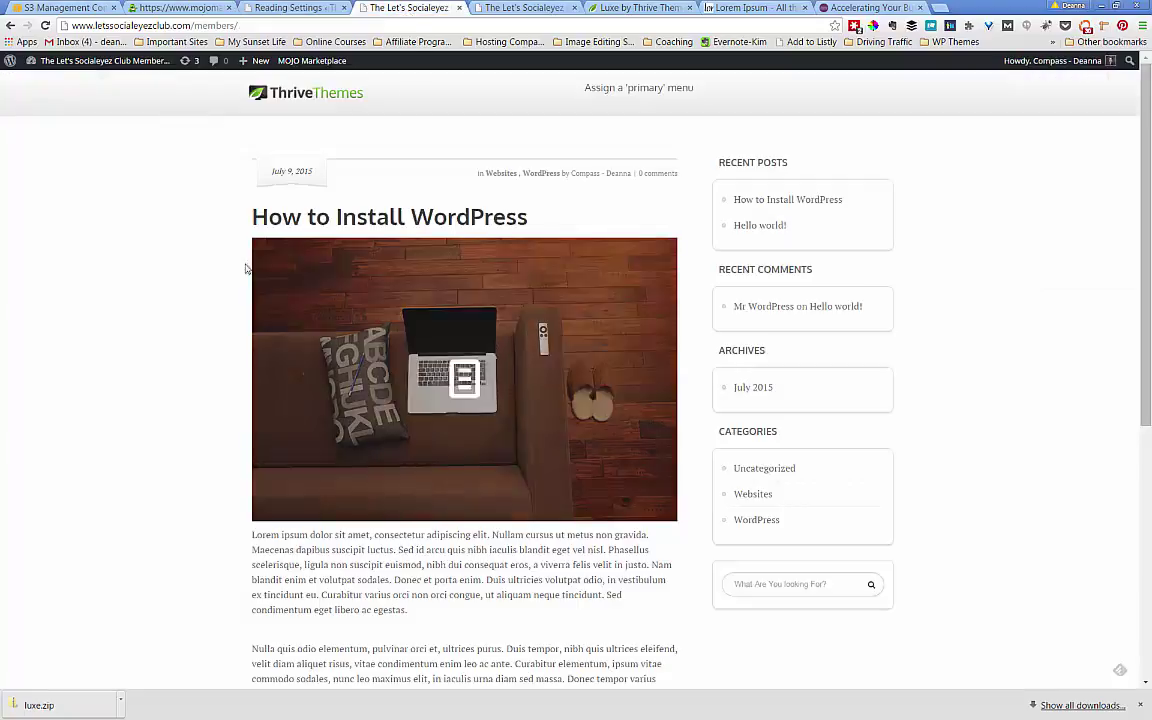
pyautogui.scroll(-3, 190, 249)
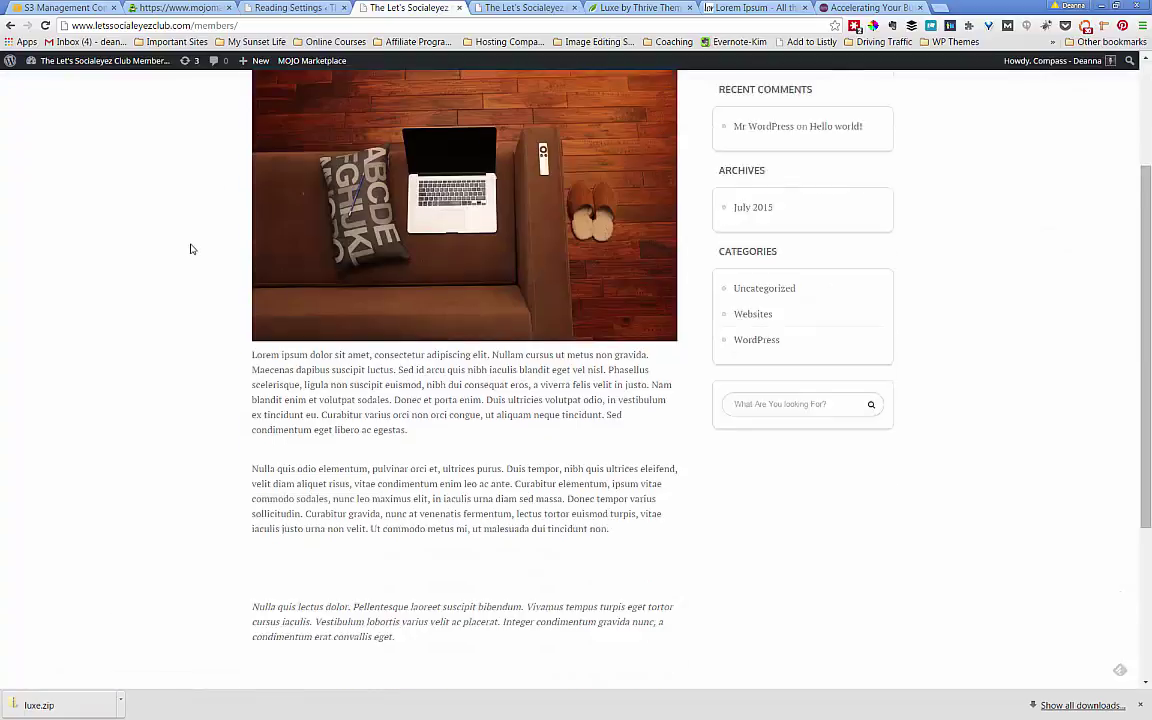
pyautogui.scroll(-4, 190, 249)
pyautogui.scroll(6, 190, 249)
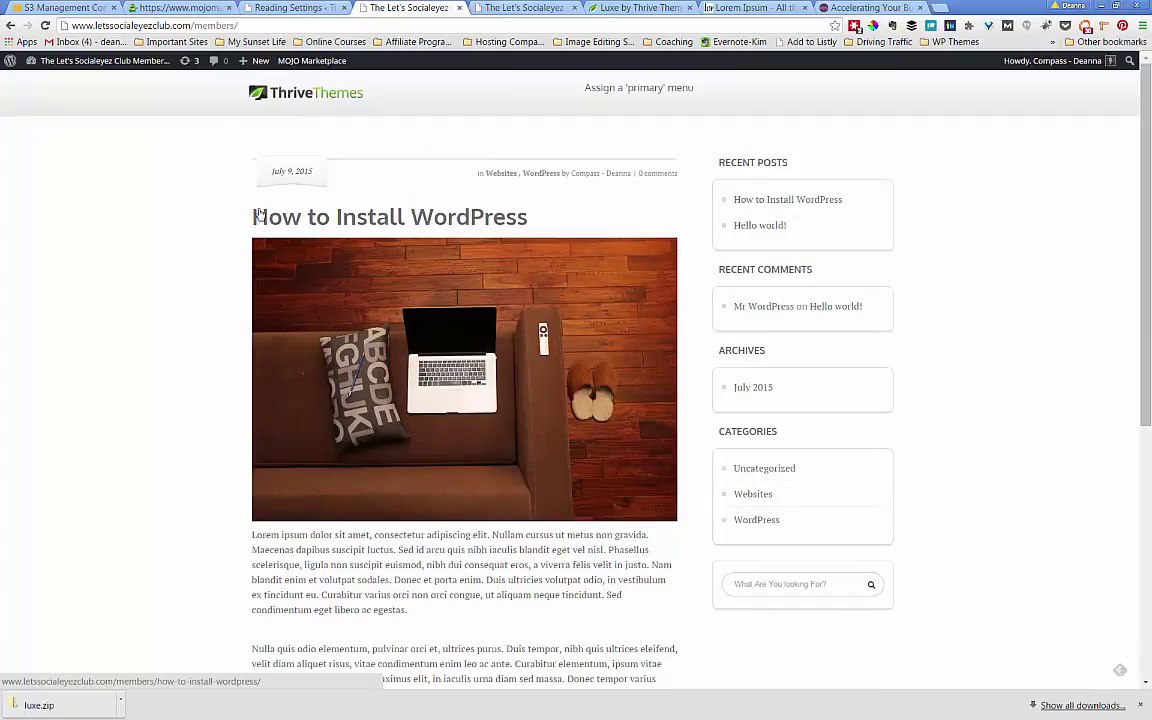
pyautogui.scroll(-5, 258, 215)
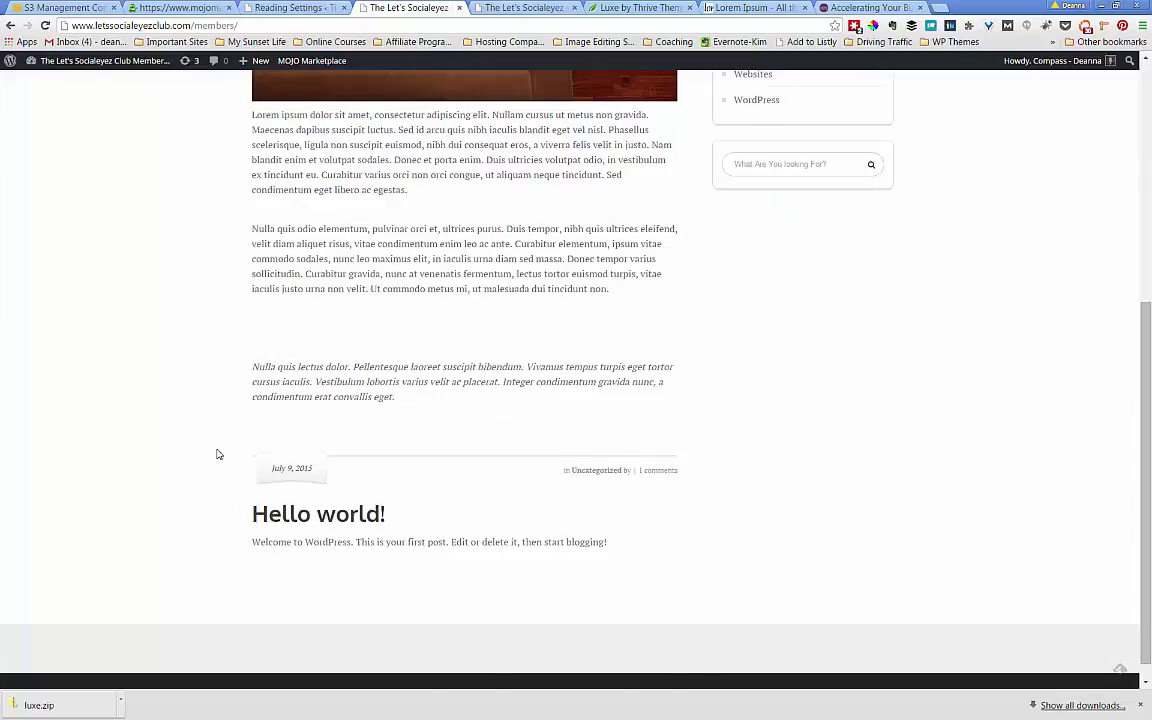
pyautogui.scroll(5, 217, 455)
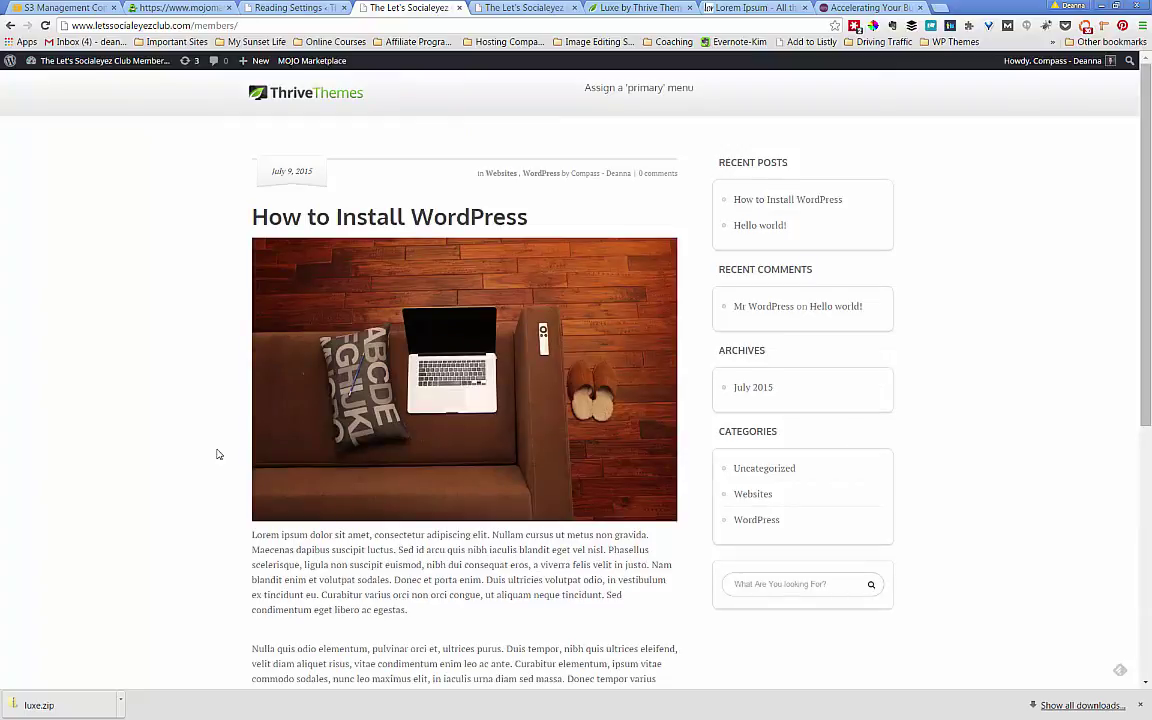
pyautogui.click(293, 8)
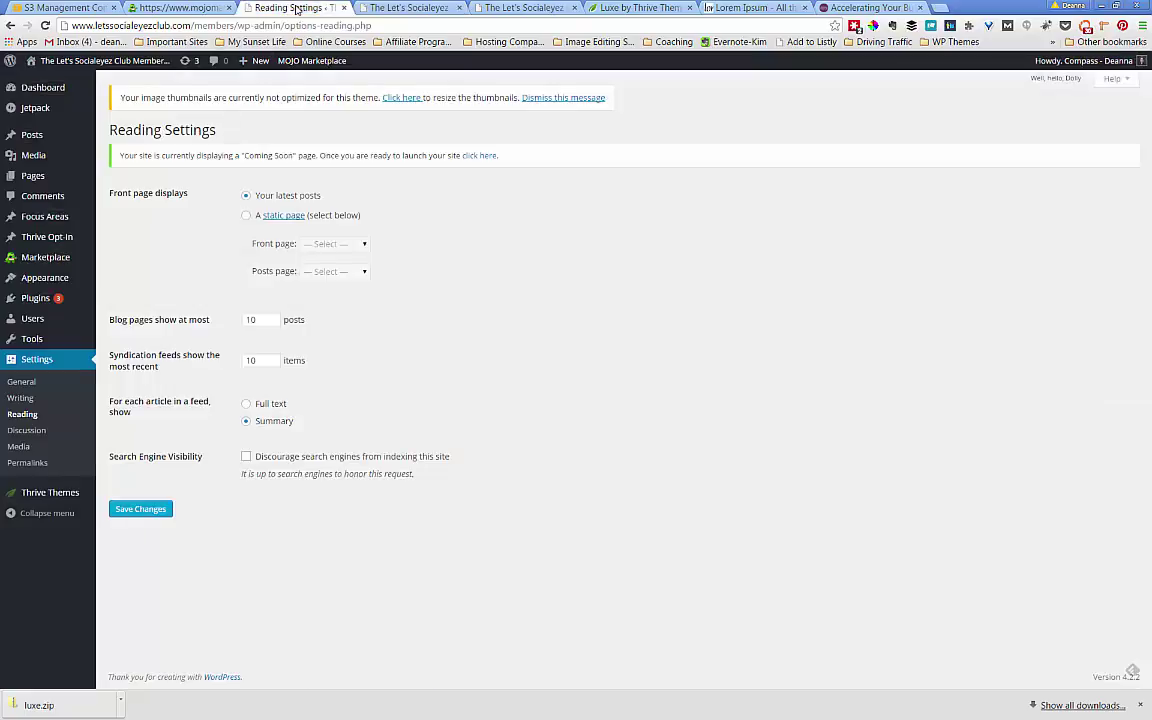
# View the list of the site's existing pages and go back to the Reading Settings.
pyautogui.click(285, 216)
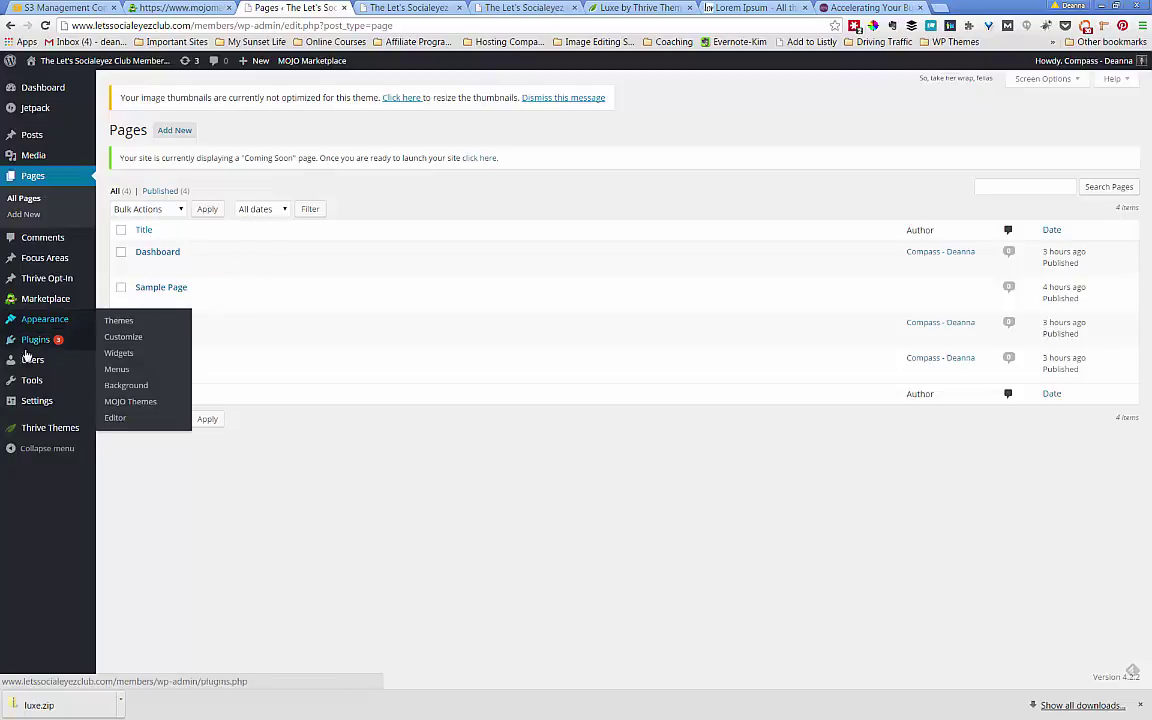
pyautogui.moveTo(44, 401)
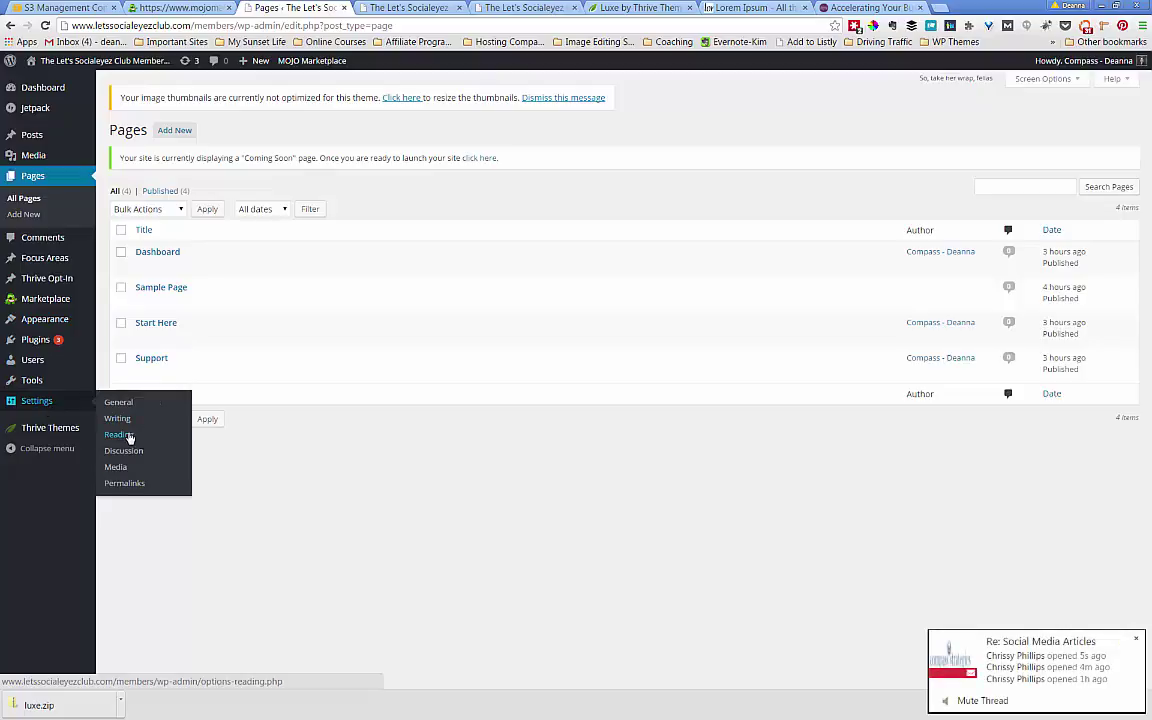
pyautogui.click(128, 437)
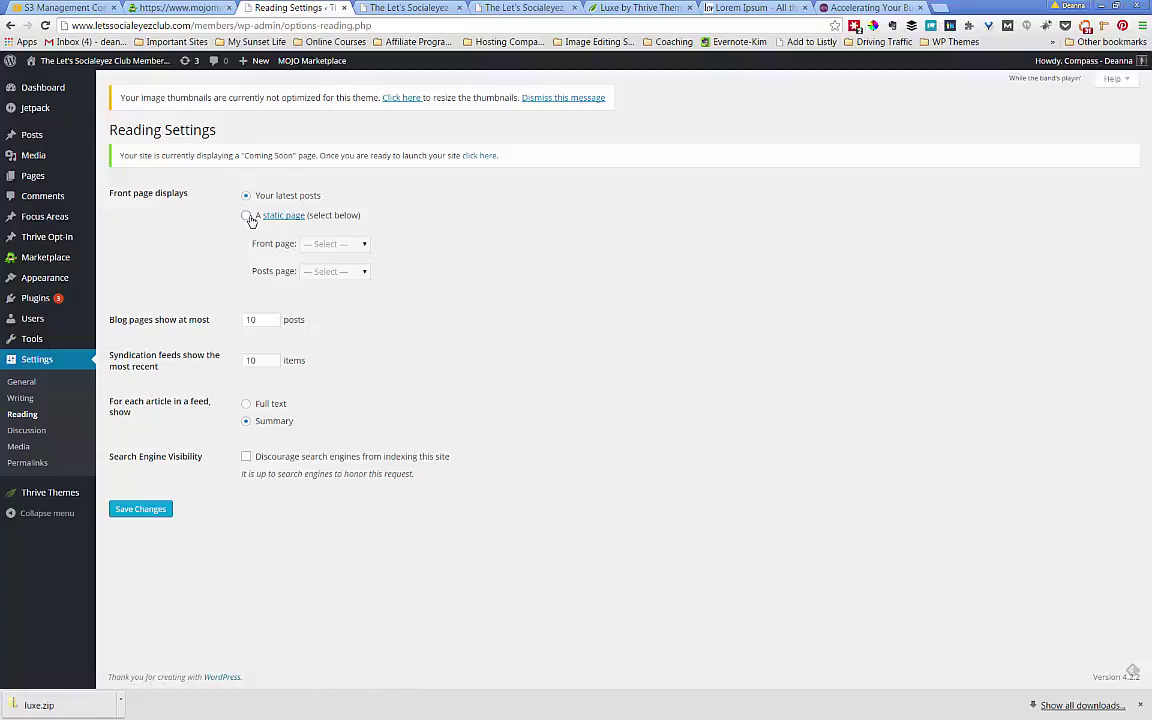
# Set the front page display to a static page and inspect the pages offered for Front page and Posts page.
pyautogui.click(251, 220)
pyautogui.click(364, 246)
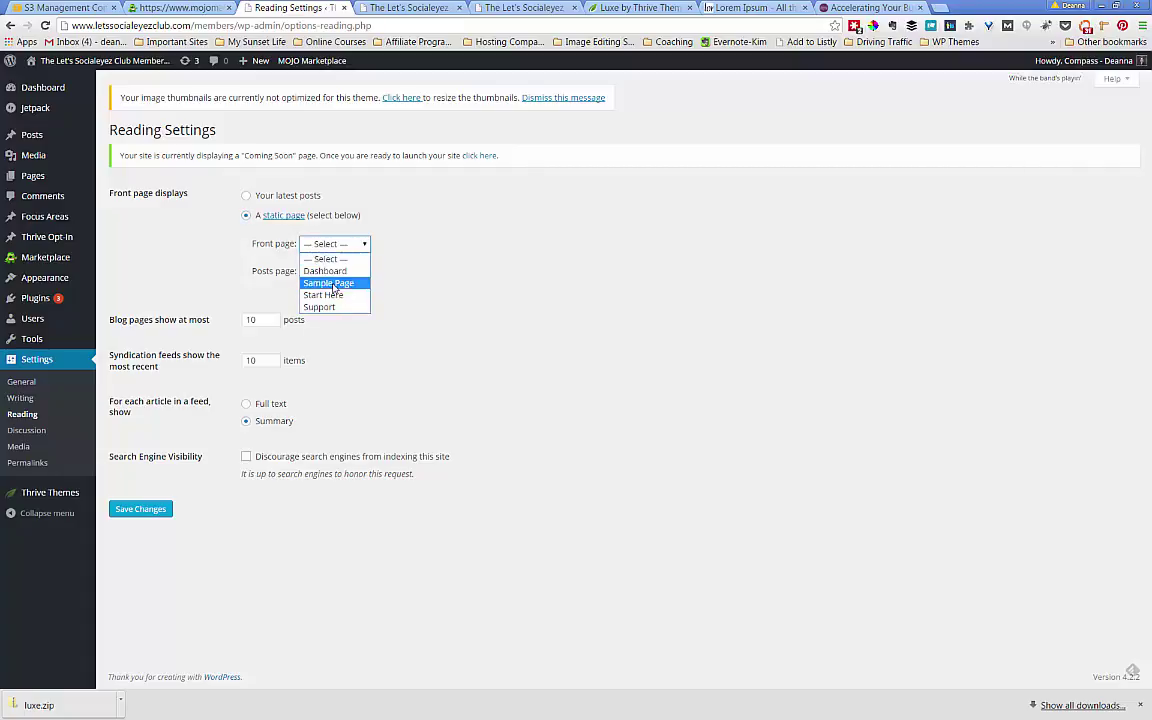
pyautogui.click(424, 251)
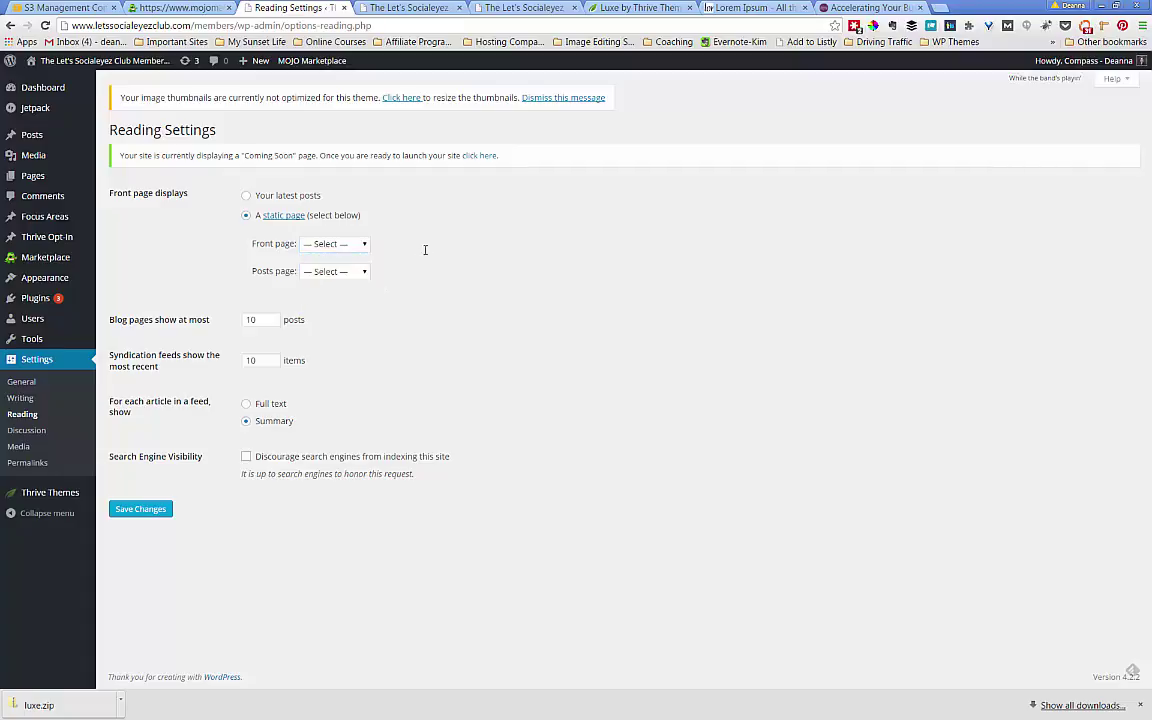
pyautogui.click(363, 272)
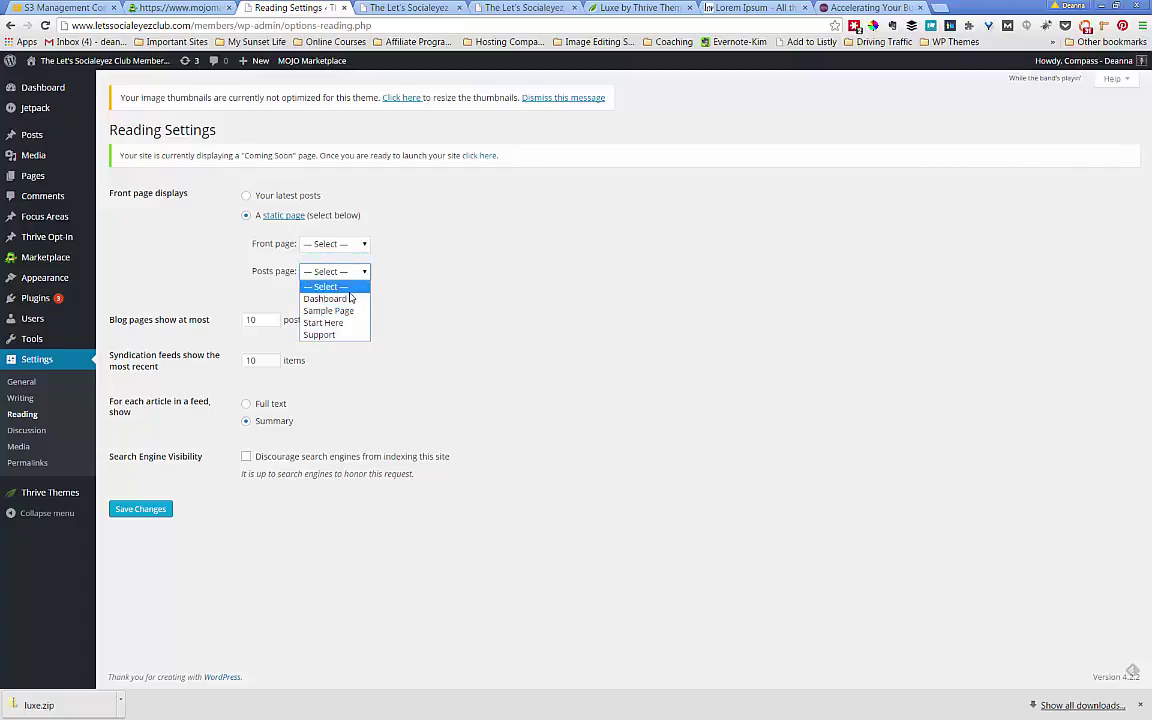
pyautogui.click(438, 263)
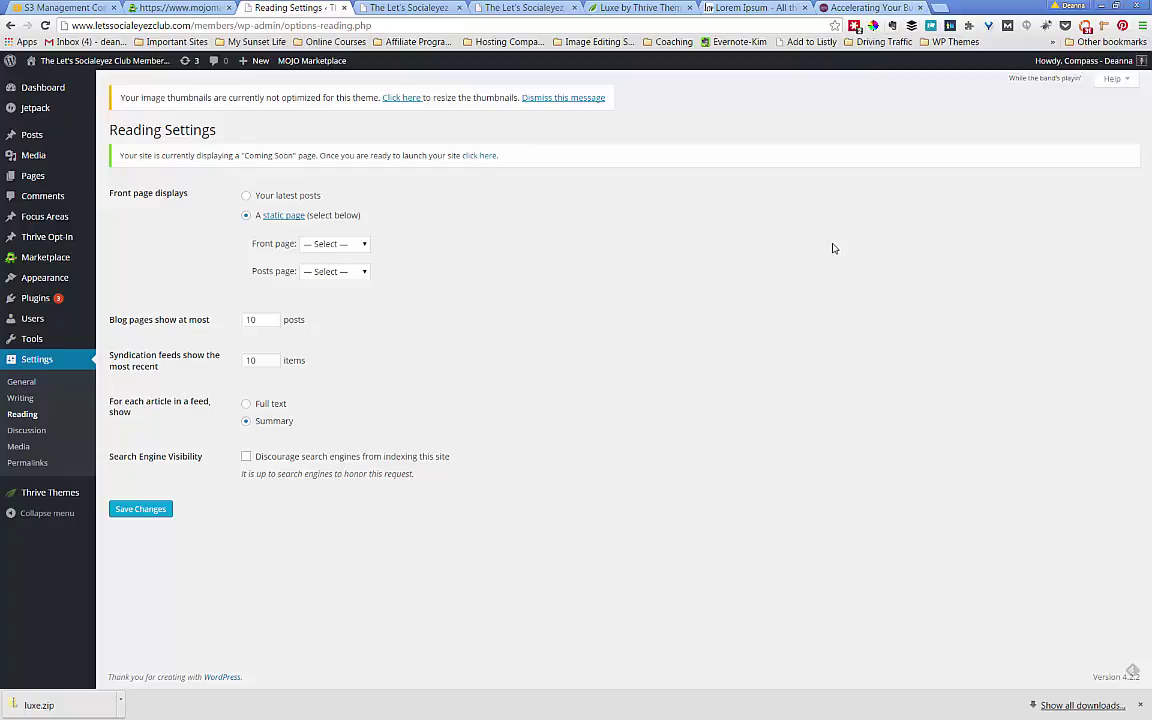
# Switch to the example business website and examine its static home page from the banner to the footer.
pyautogui.click(866, 8)
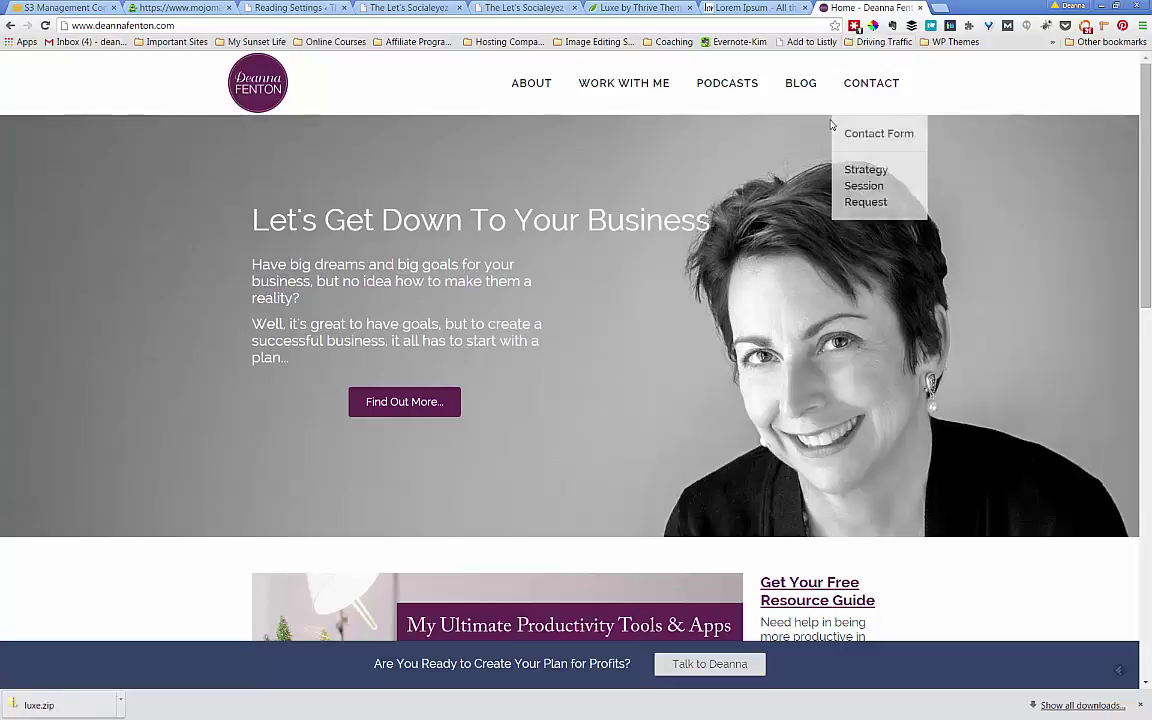
pyautogui.scroll(-4, 689, 239)
pyautogui.scroll(-5, 689, 239)
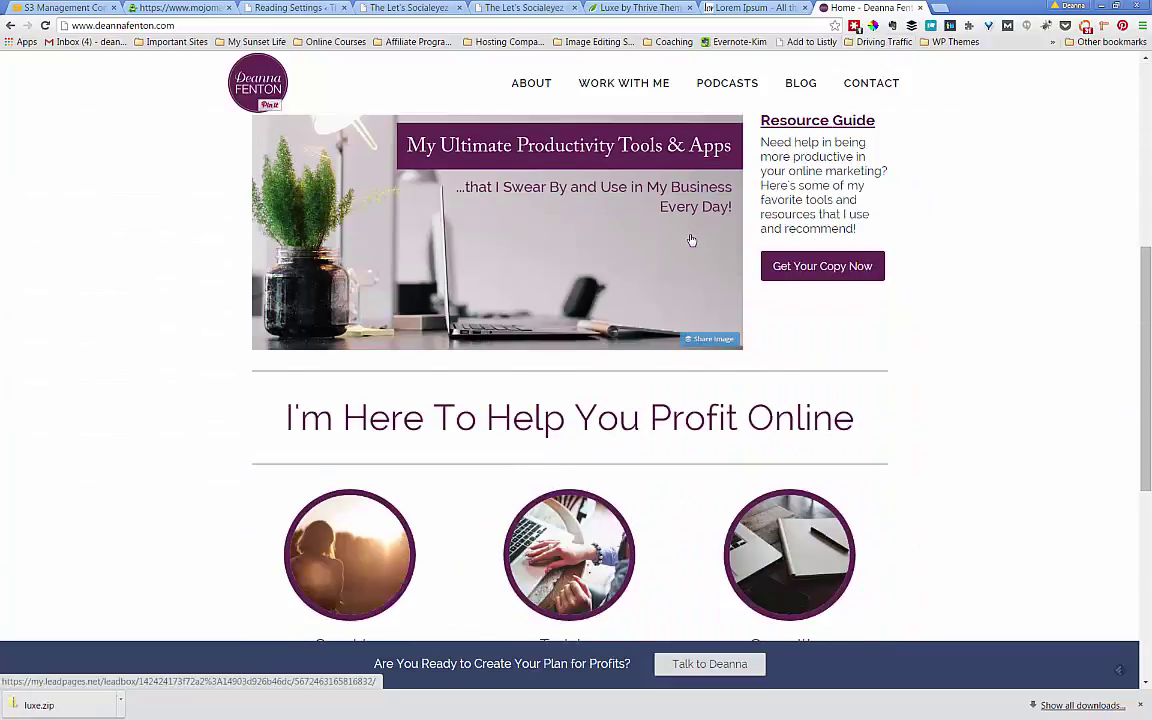
pyautogui.scroll(-2, 689, 239)
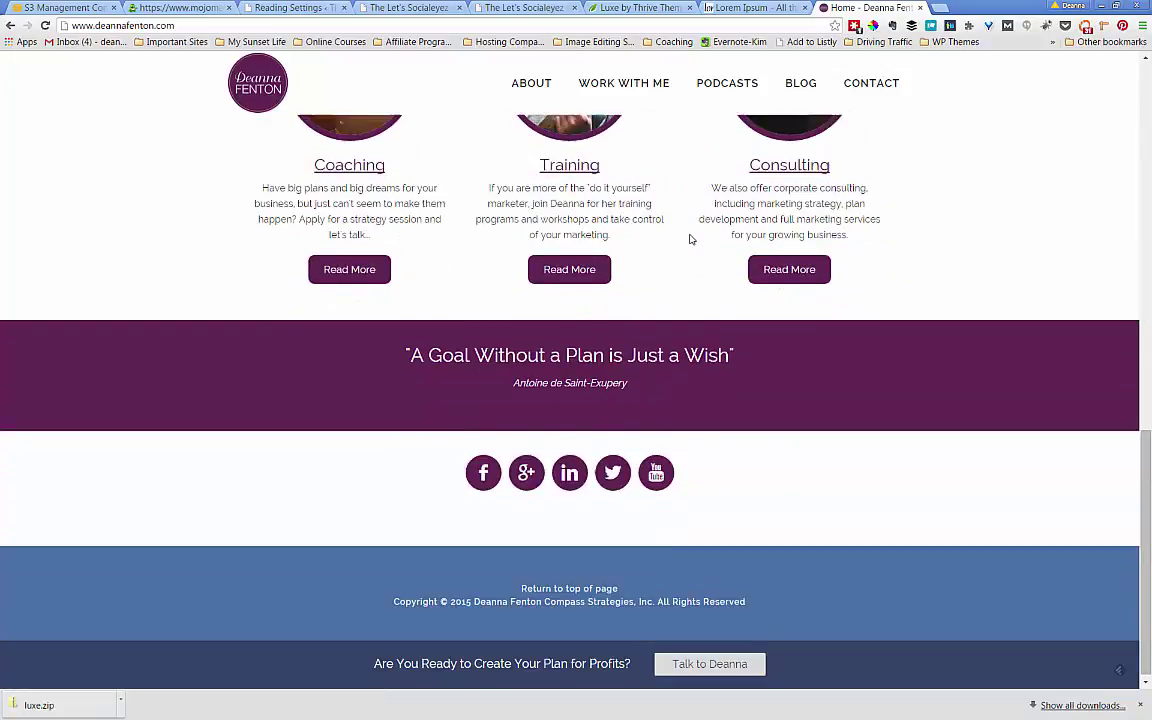
pyautogui.scroll(5, 689, 239)
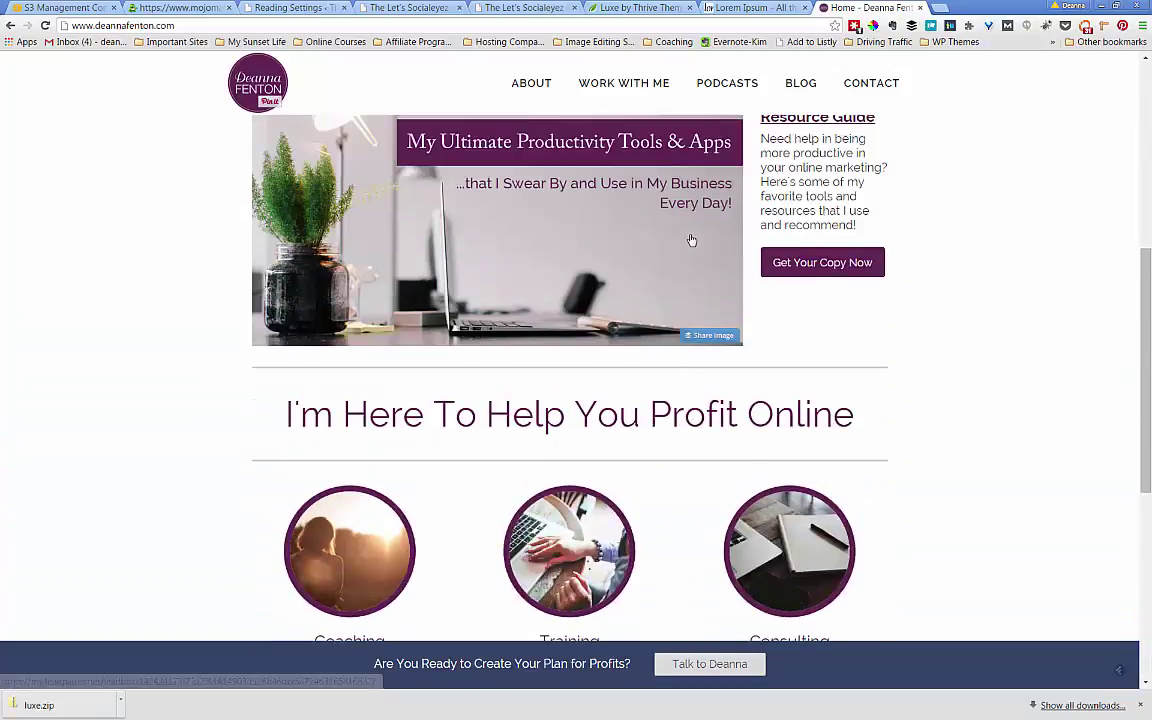
pyautogui.scroll(4, 935, 220)
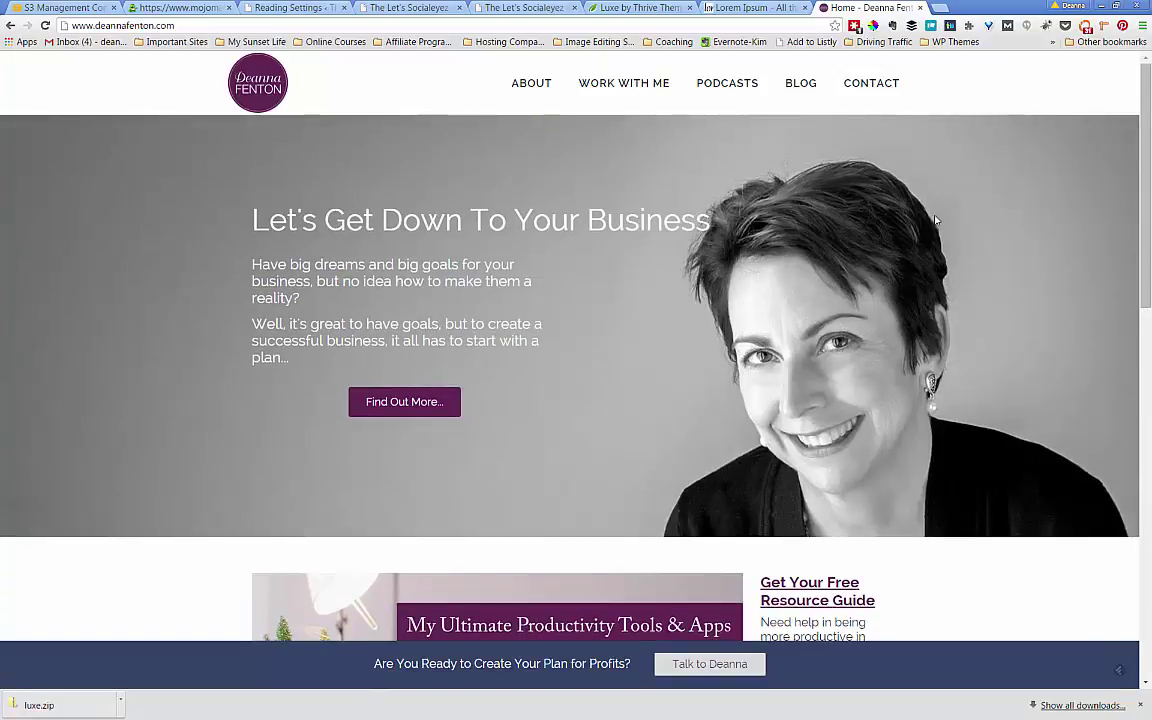
pyautogui.scroll(-2, 935, 220)
pyautogui.scroll(2, 880, 180)
# Open the example website's Blog page, examine its list of posts, and compare it with the home page.
pyautogui.moveTo(797, 85)
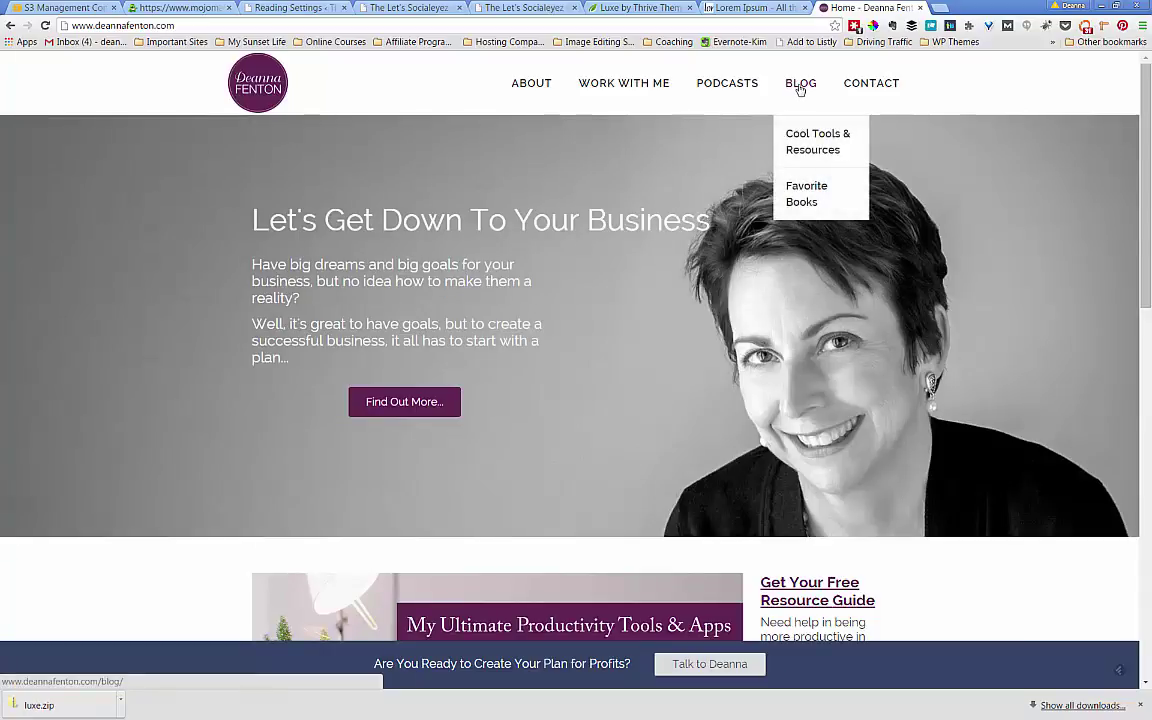
pyautogui.click(800, 86)
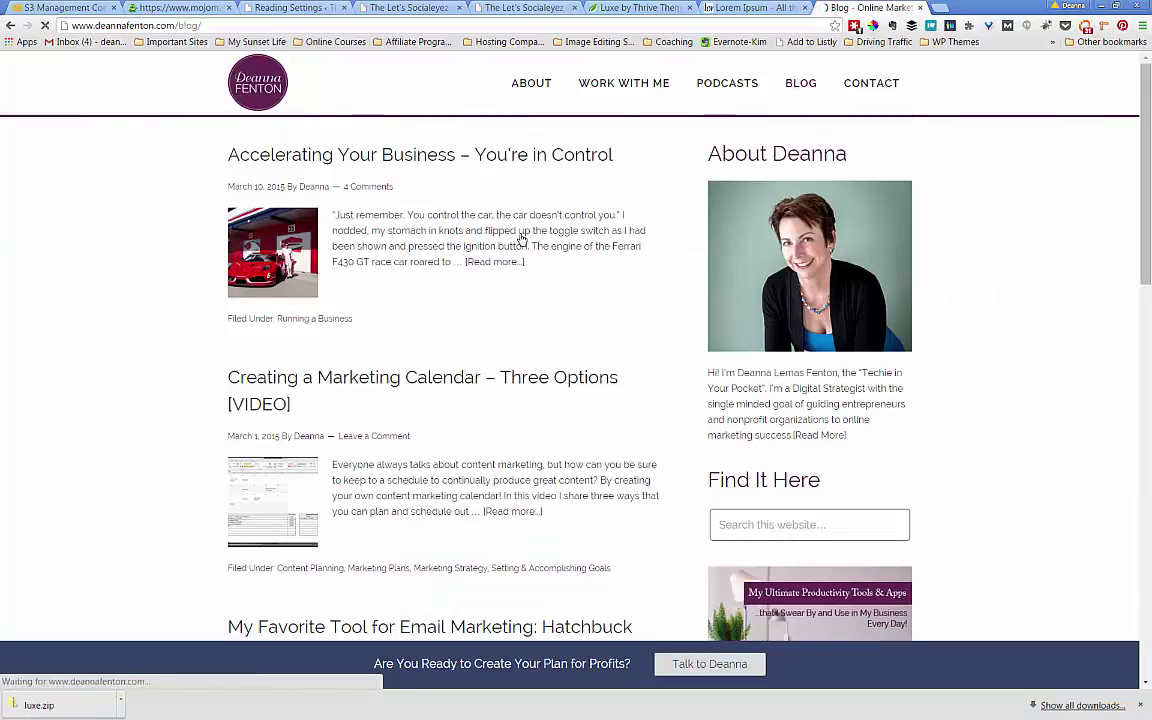
pyautogui.scroll(-1, 521, 240)
pyautogui.scroll(1, 521, 240)
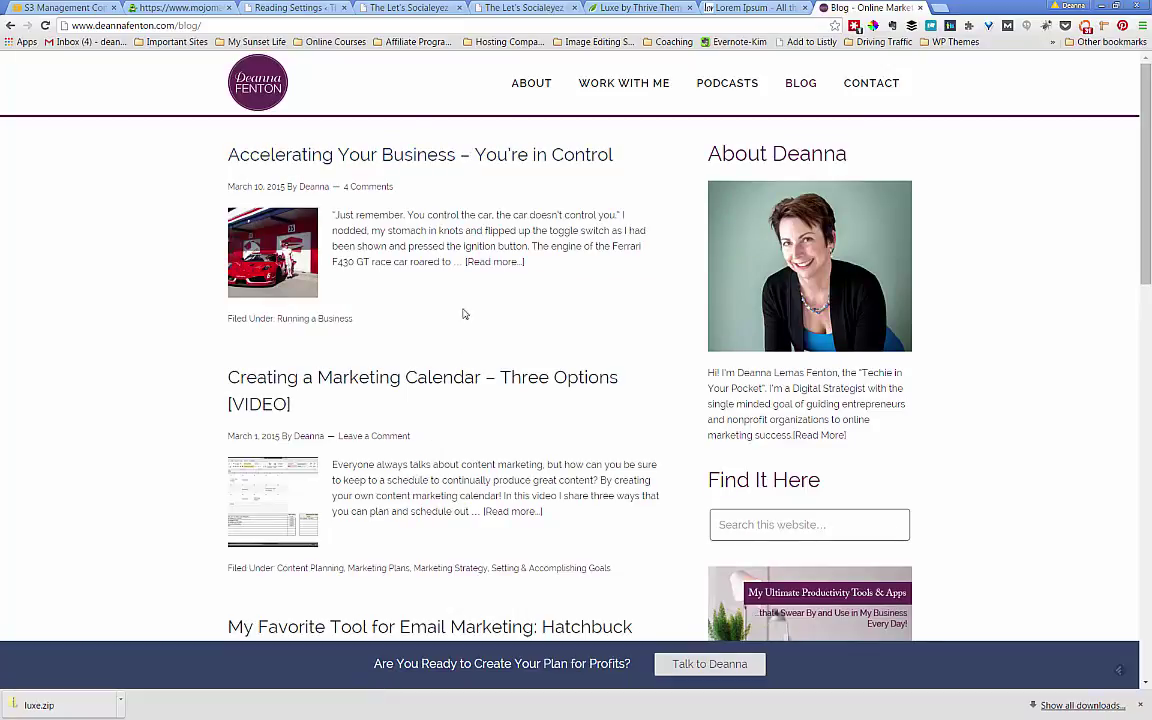
pyautogui.scroll(-5, 450, 195)
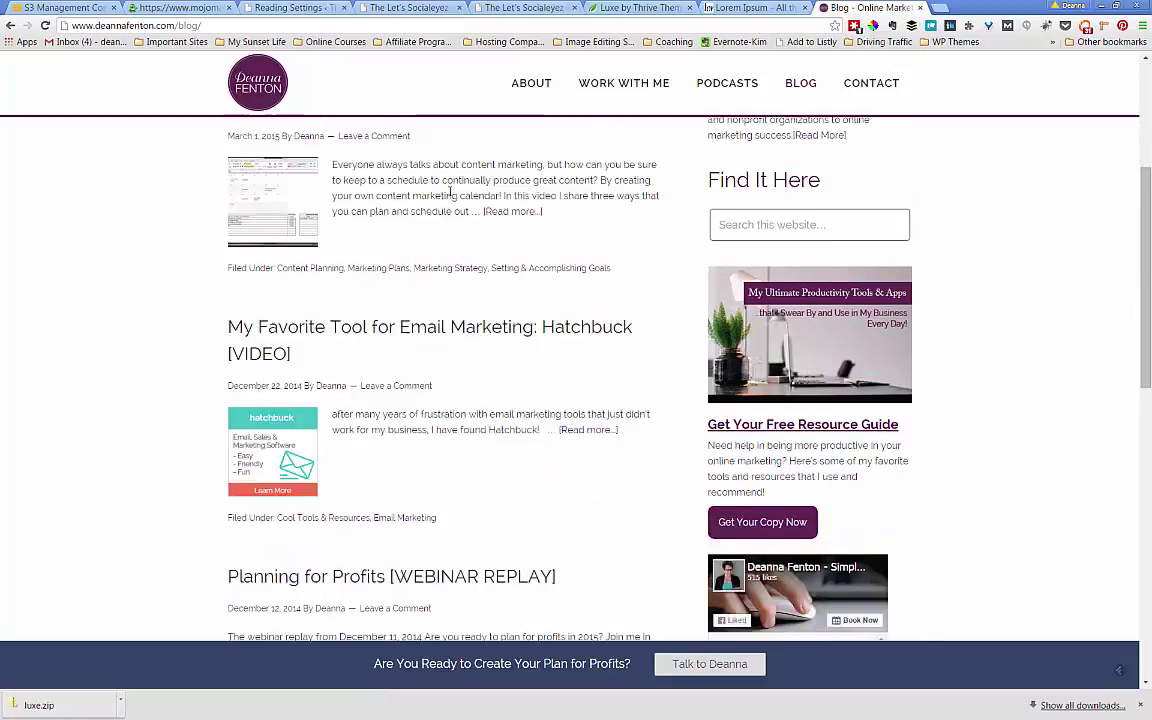
pyautogui.scroll(-2, 450, 195)
pyautogui.scroll(7, 450, 195)
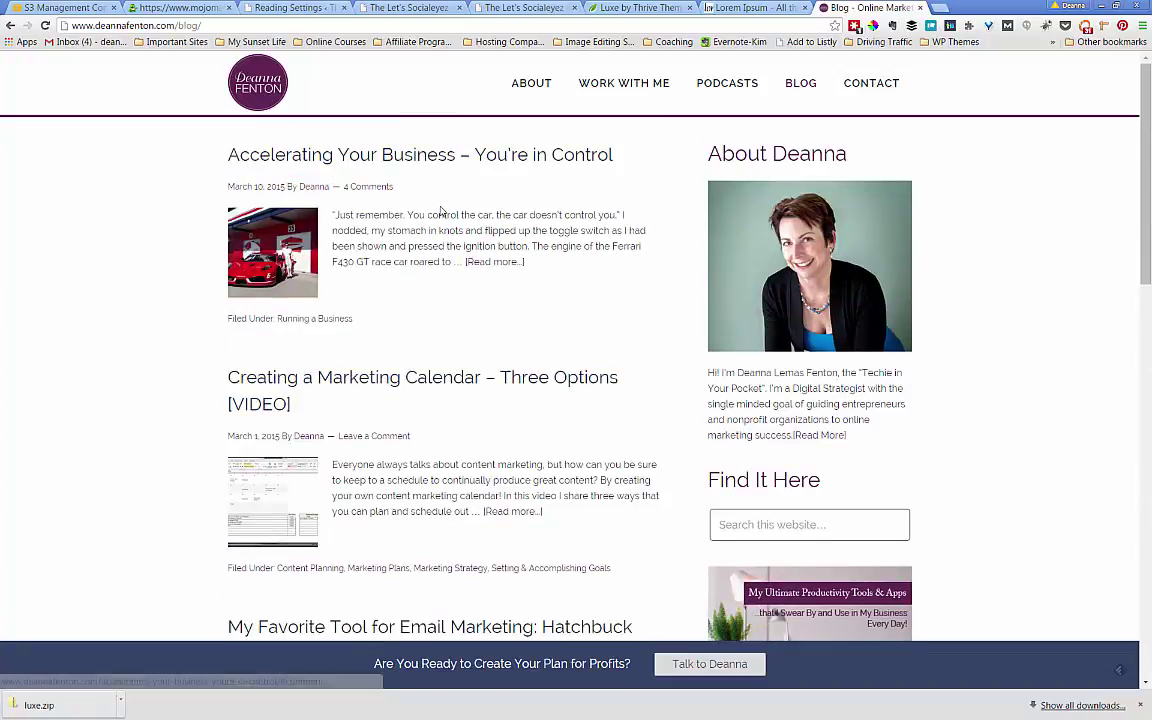
pyautogui.click(264, 89)
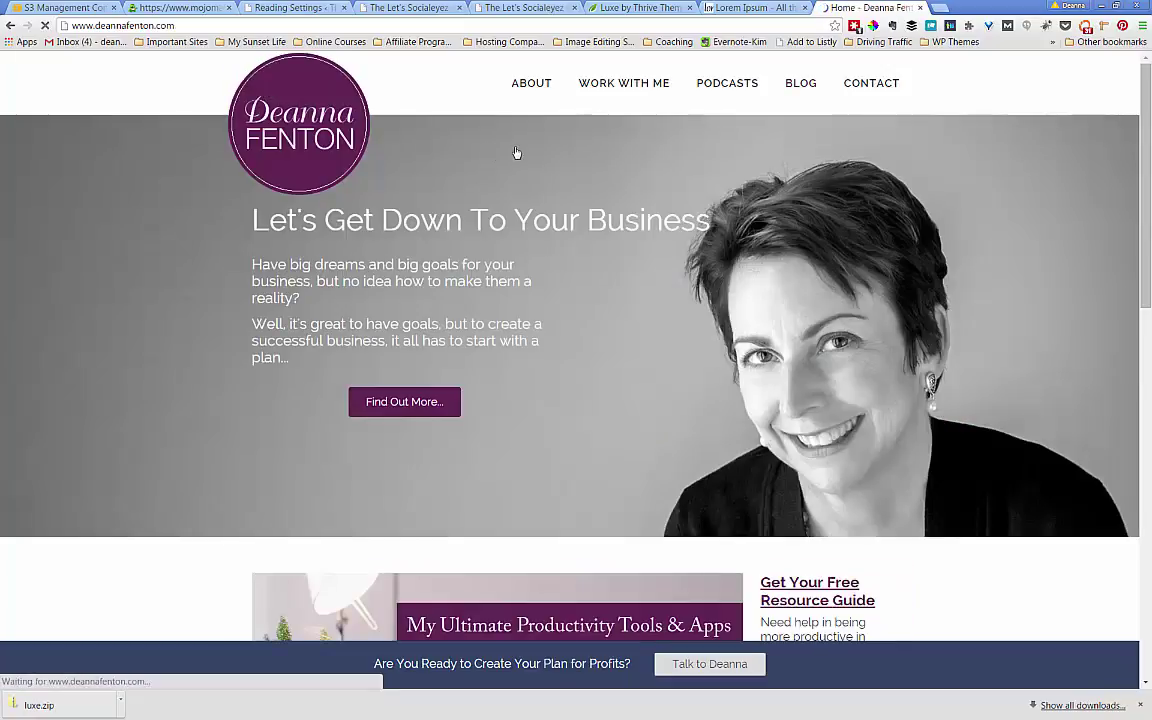
pyautogui.click(810, 89)
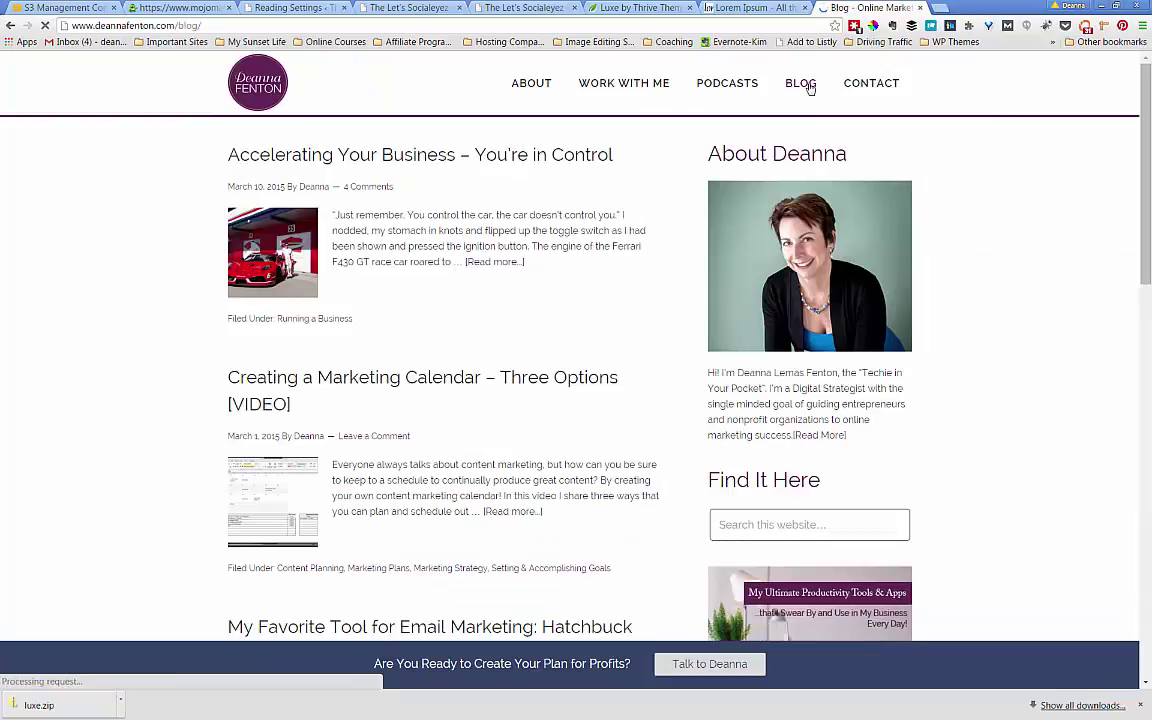
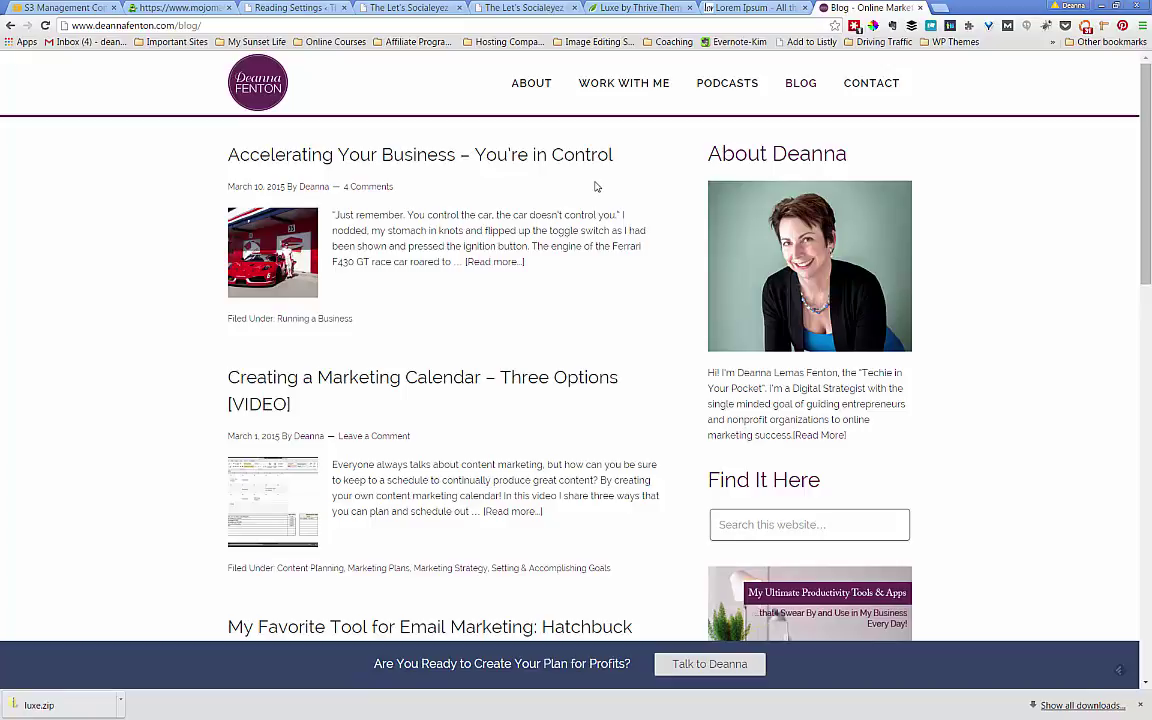
# Return to the members site's admin and publish a new page titled "Home".
pyautogui.hotkey('ctrl', '3')
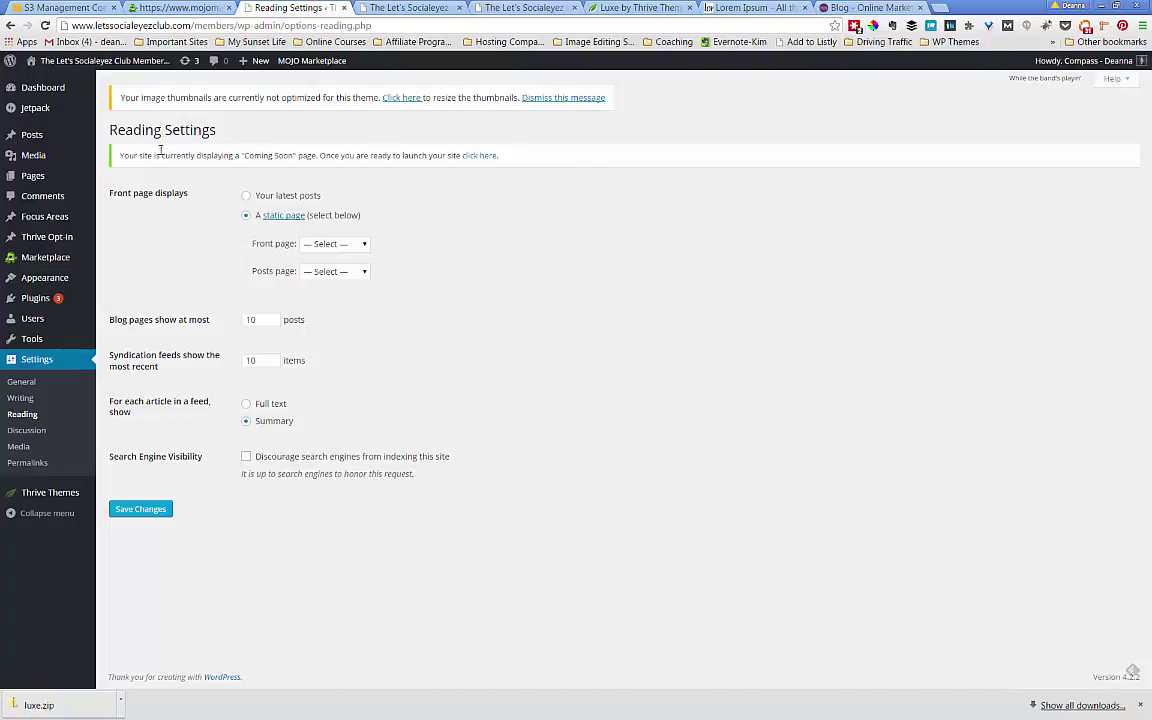
pyautogui.click(281, 216)
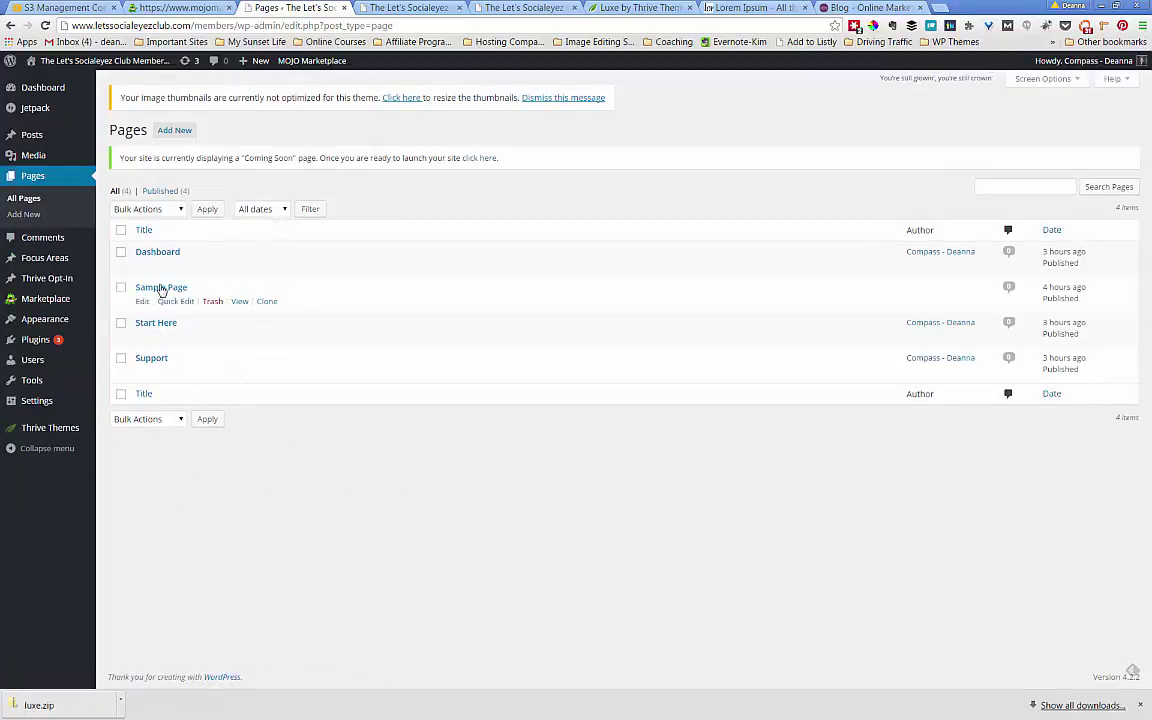
pyautogui.click(175, 131)
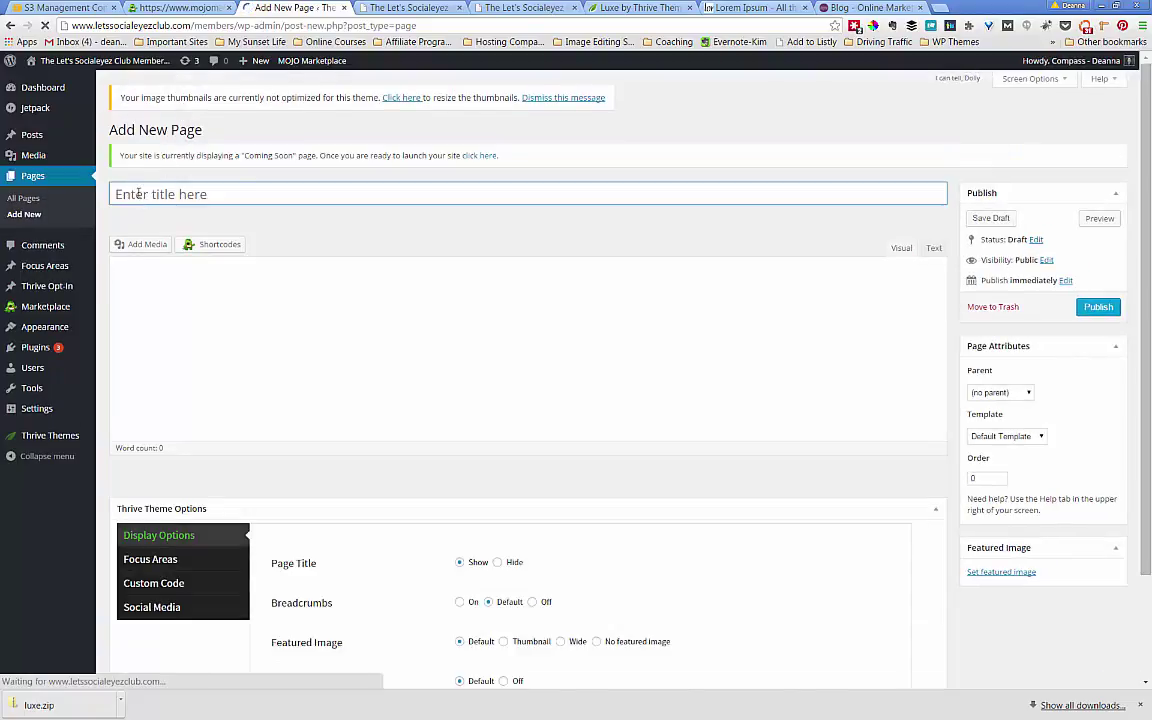
pyautogui.write('Home')
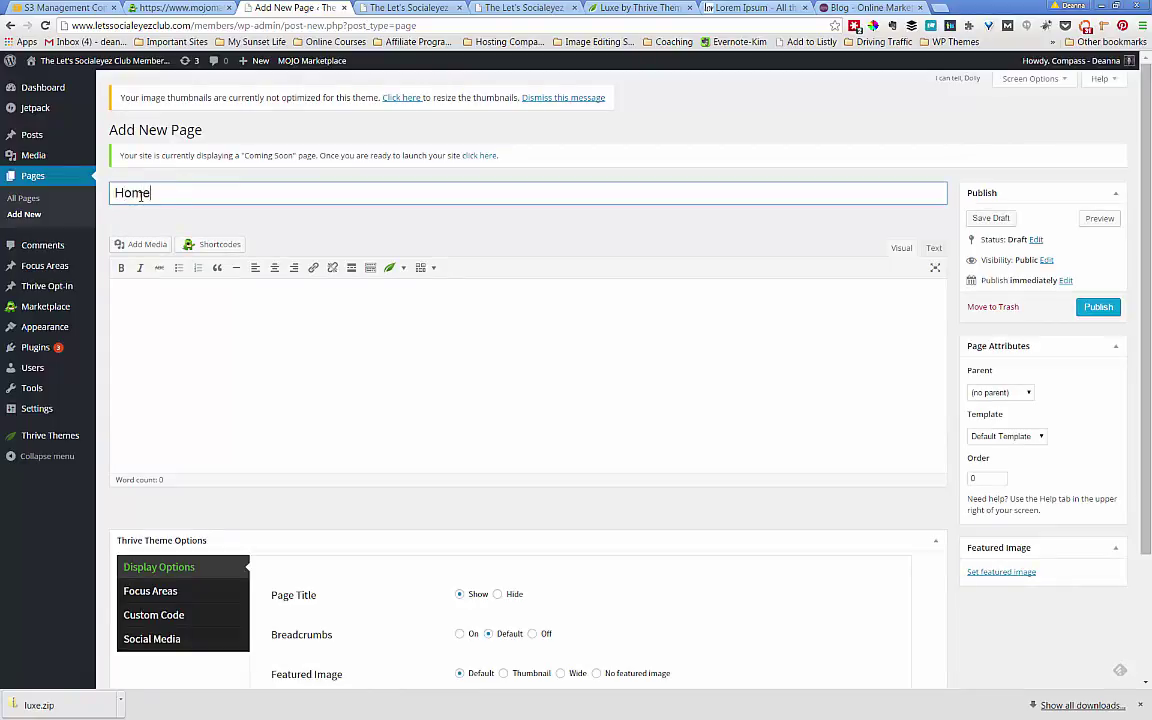
pyautogui.click(1098, 307)
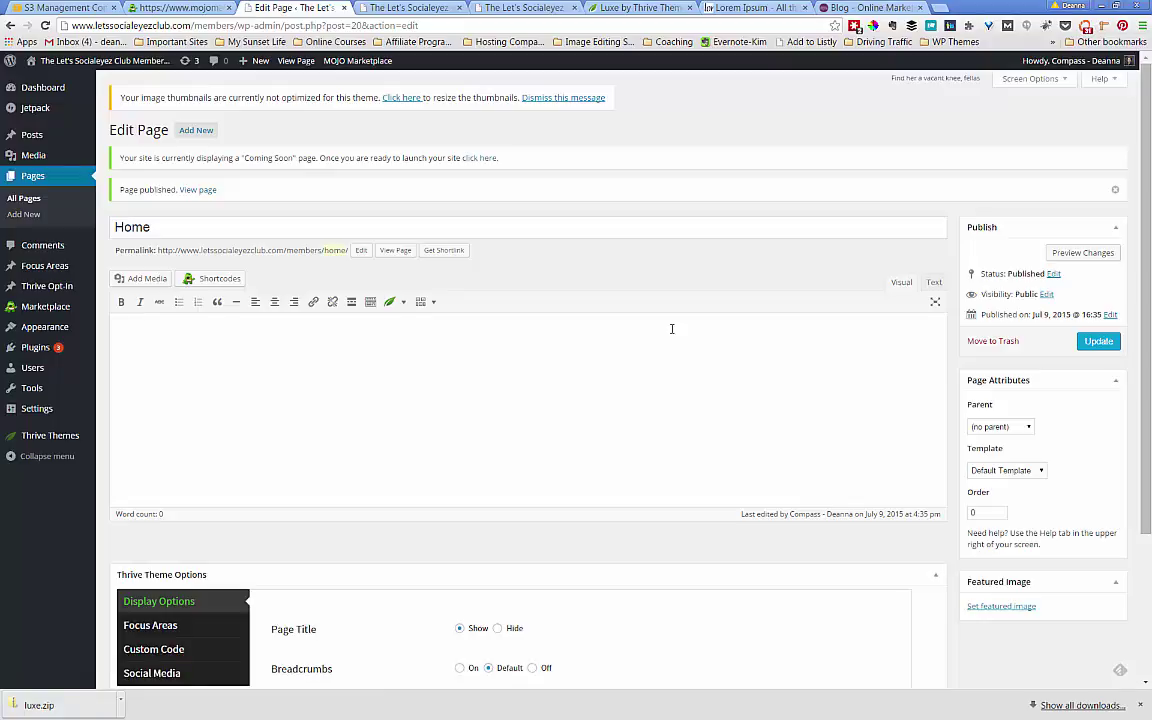
# Start another new page and title it "Blog".
pyautogui.click(197, 131)
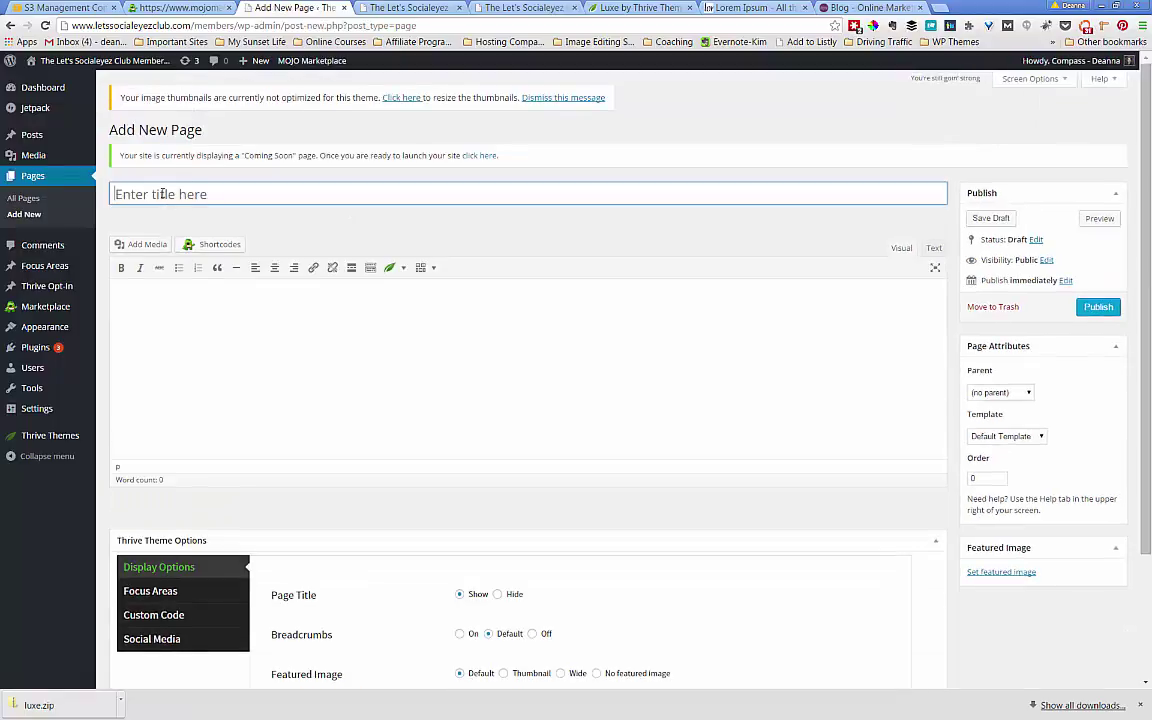
pyautogui.write('Bl')
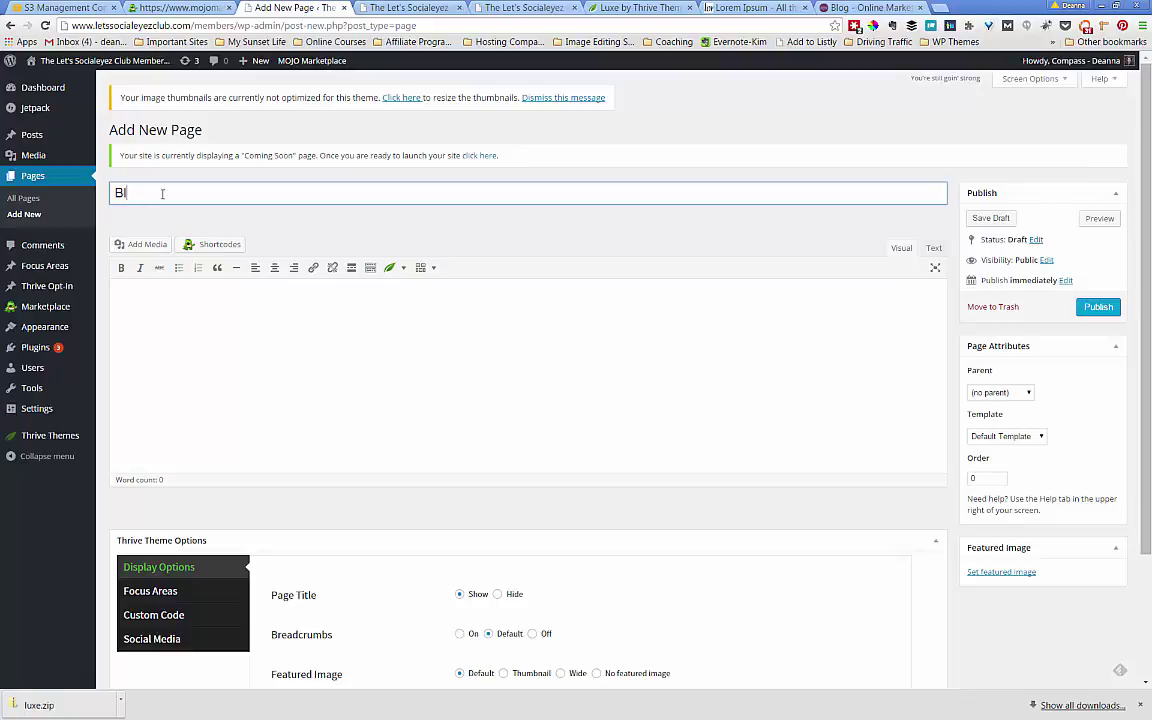
pyautogui.write('og')
pyautogui.click(321, 229)
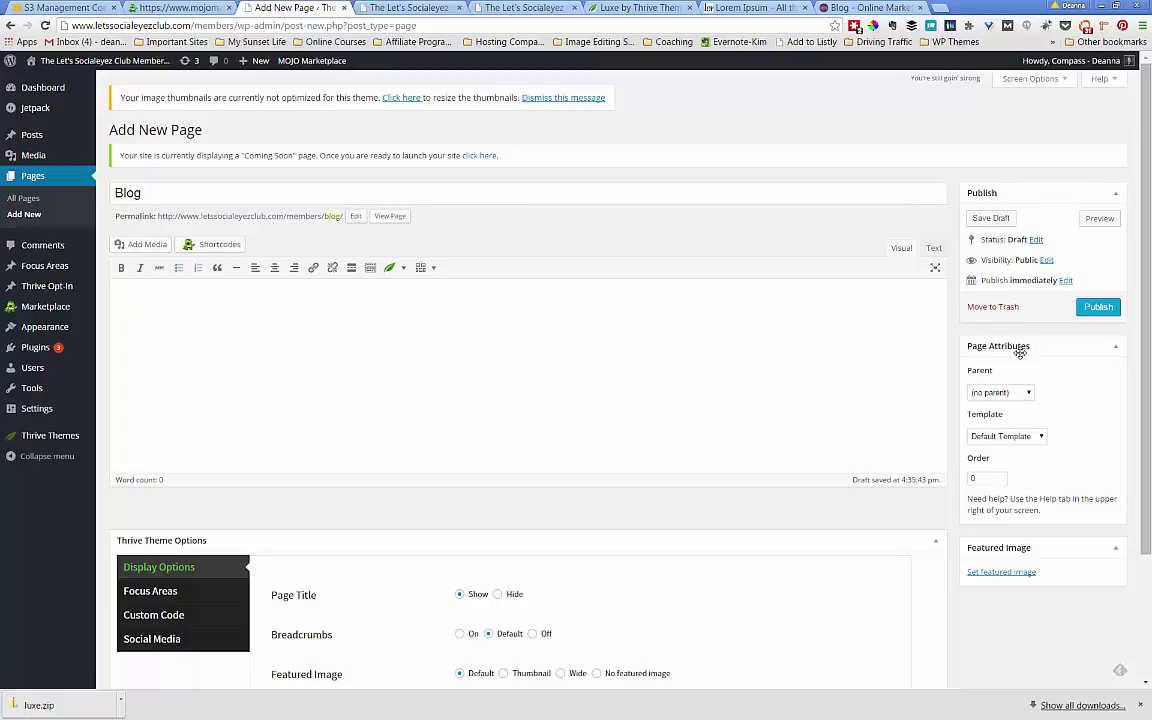
# Review the parent and template choices for the Blog page and publish it with no parent and the Default Template.
pyautogui.click(1041, 437)
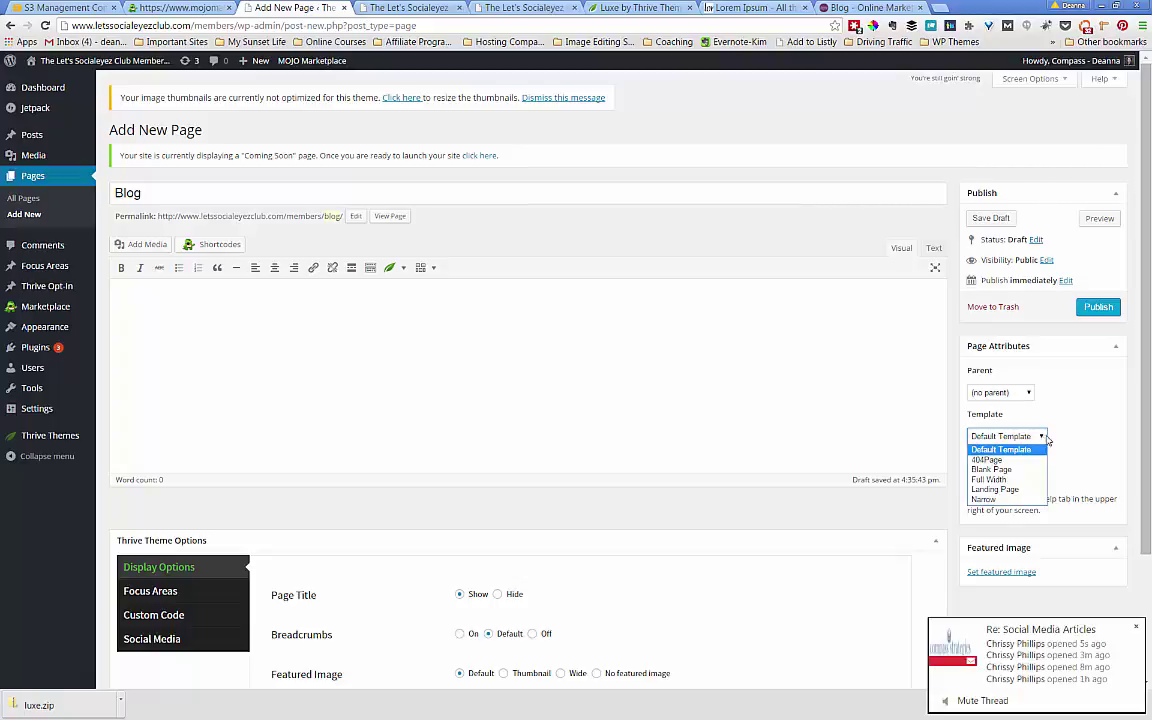
pyautogui.click(1026, 392)
pyautogui.click(1027, 393)
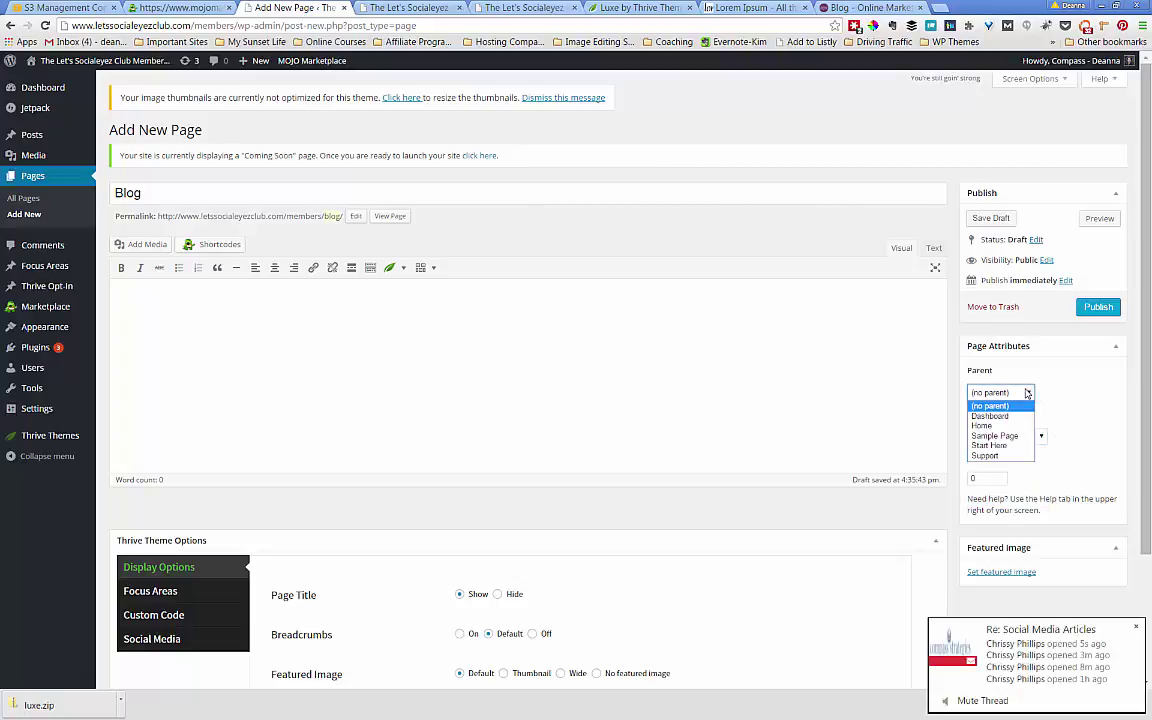
pyautogui.click(1027, 393)
pyautogui.click(1036, 437)
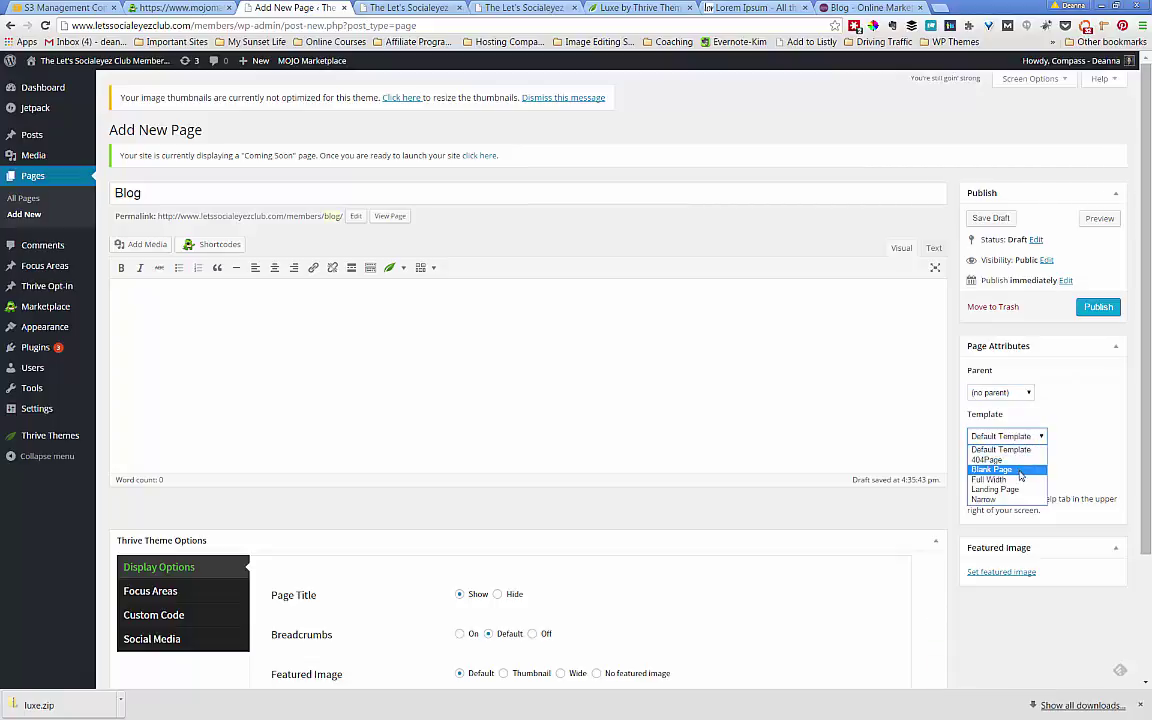
pyautogui.click(1071, 441)
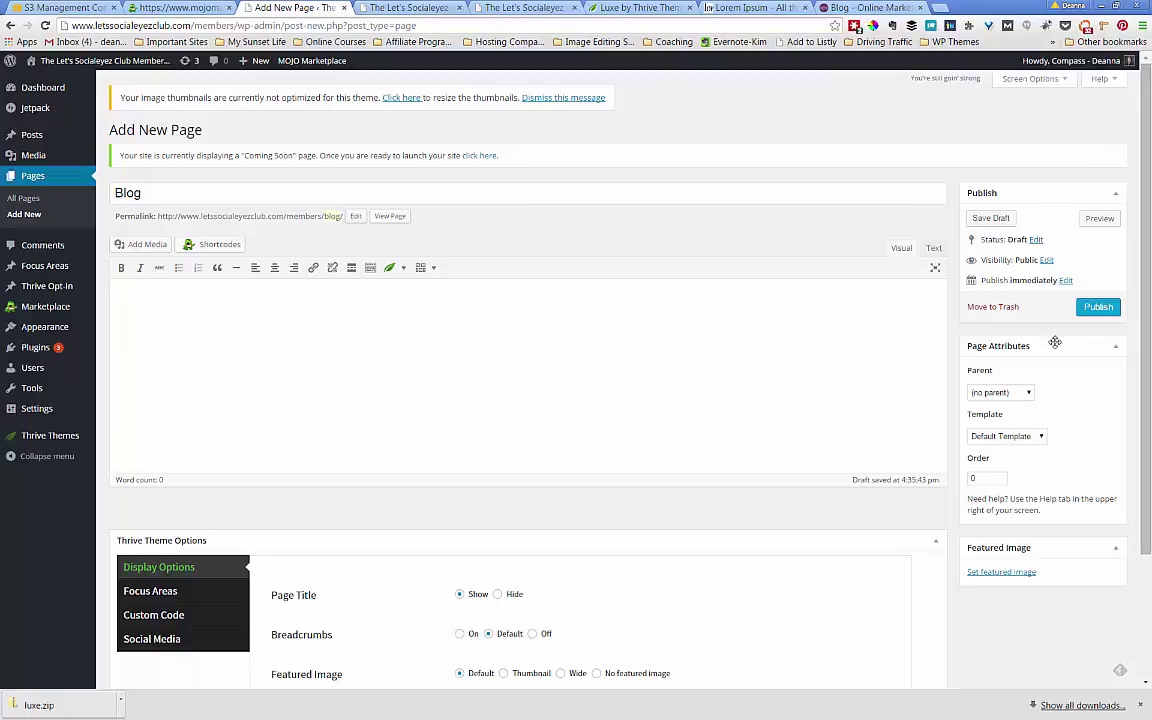
pyautogui.click(1095, 310)
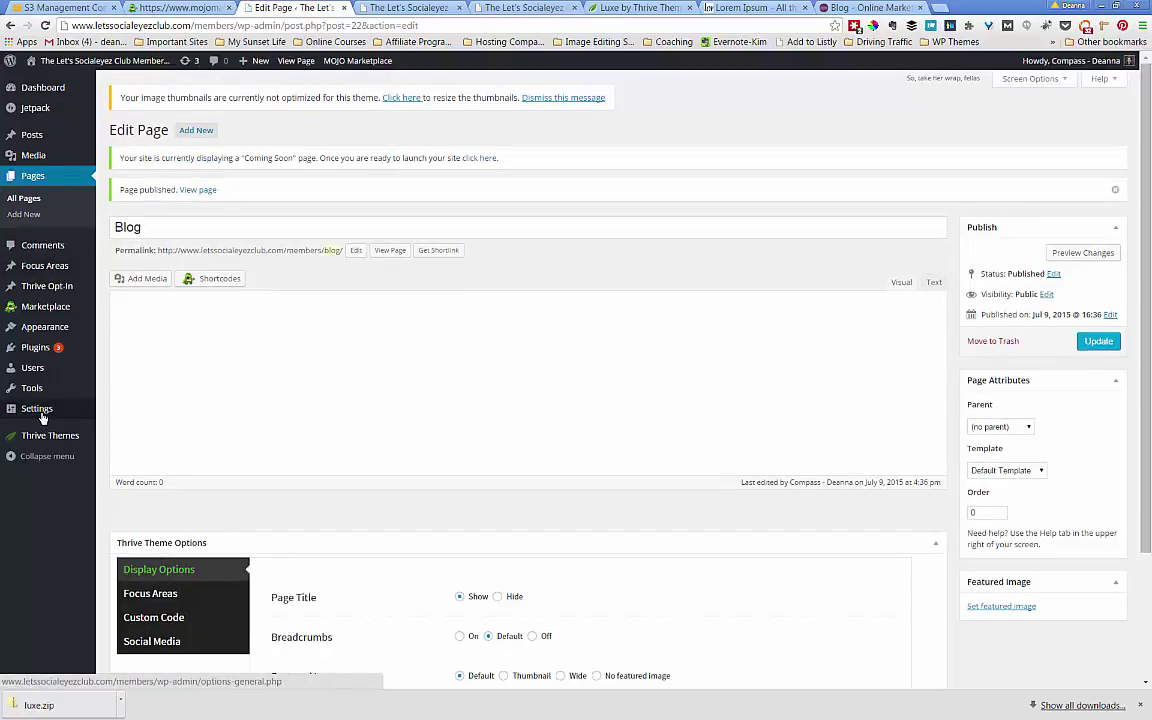
# In the Reading Settings, set a static front page with Home as Front page and Blog as Posts page, and save.
pyautogui.click(42, 418)
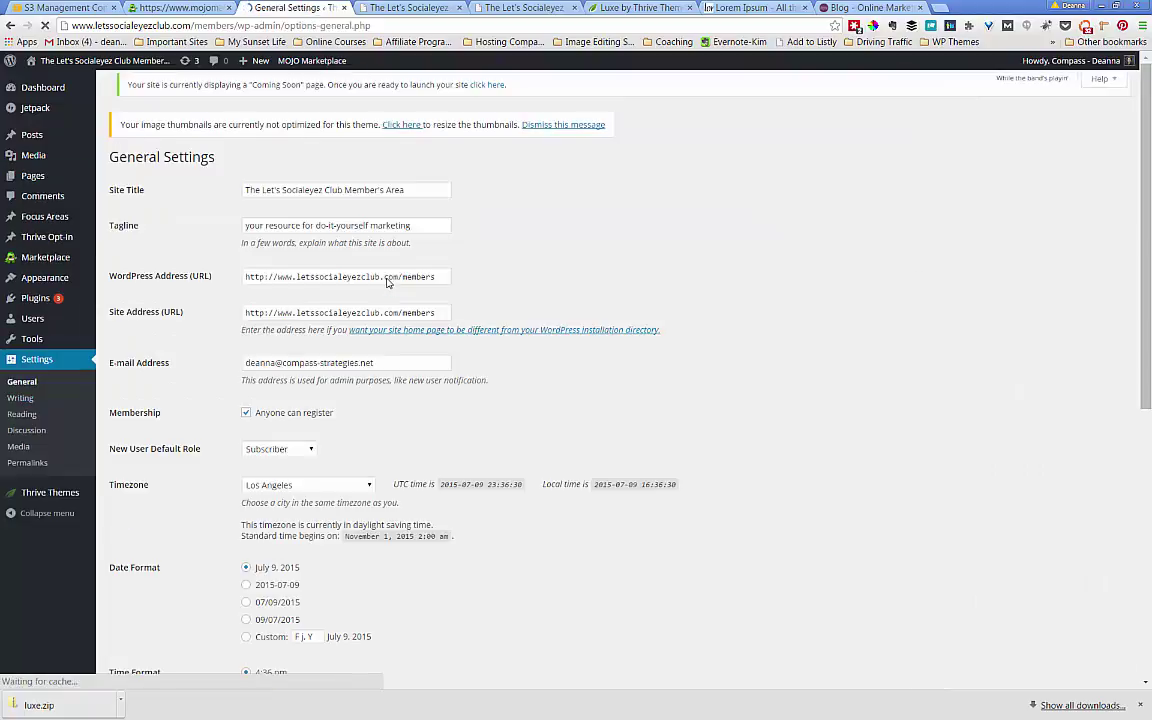
pyautogui.click(20, 398)
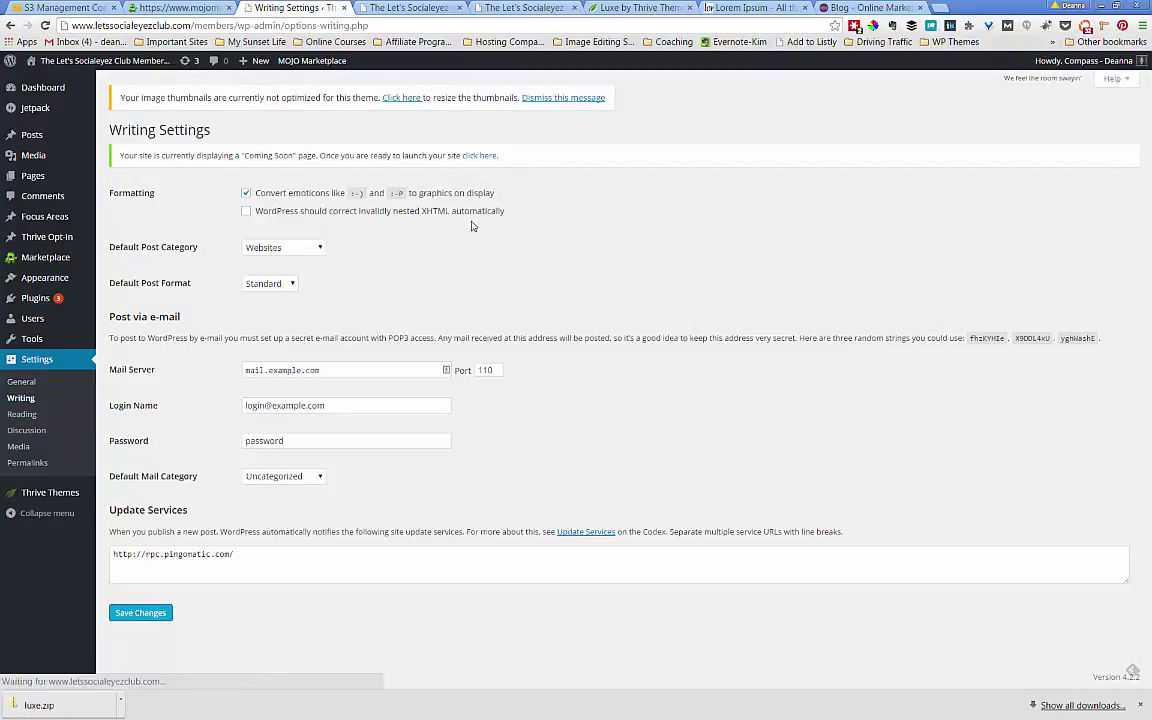
pyautogui.click(57, 412)
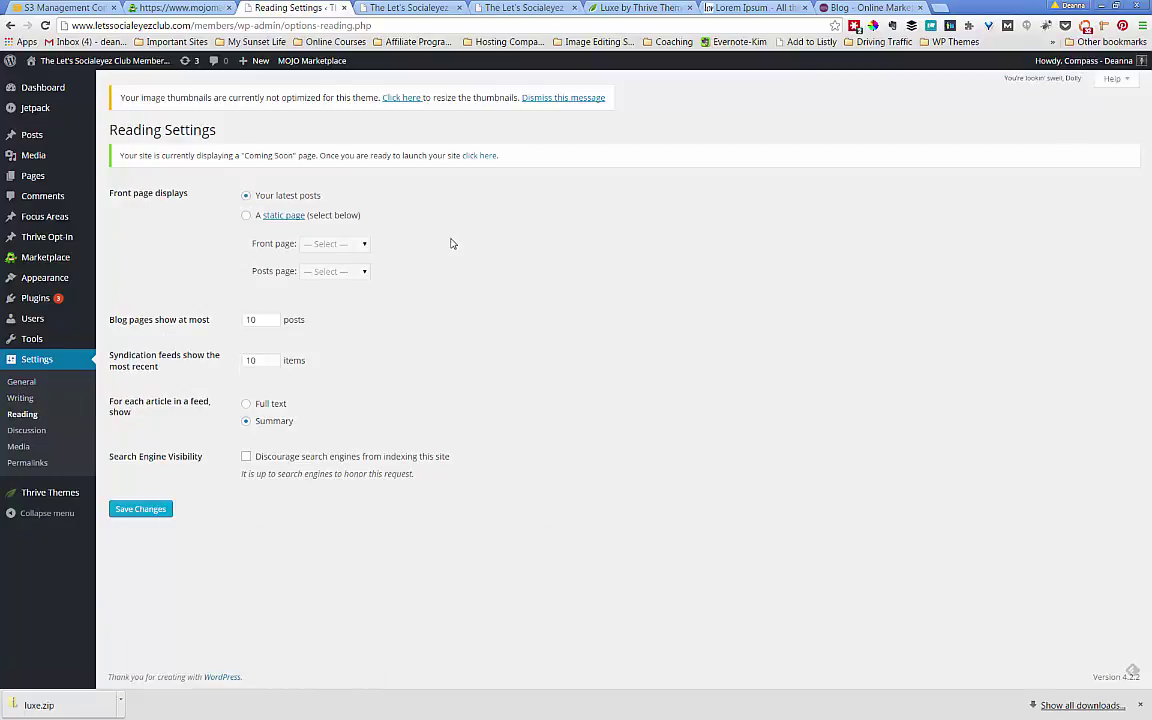
pyautogui.click(246, 216)
pyautogui.click(364, 245)
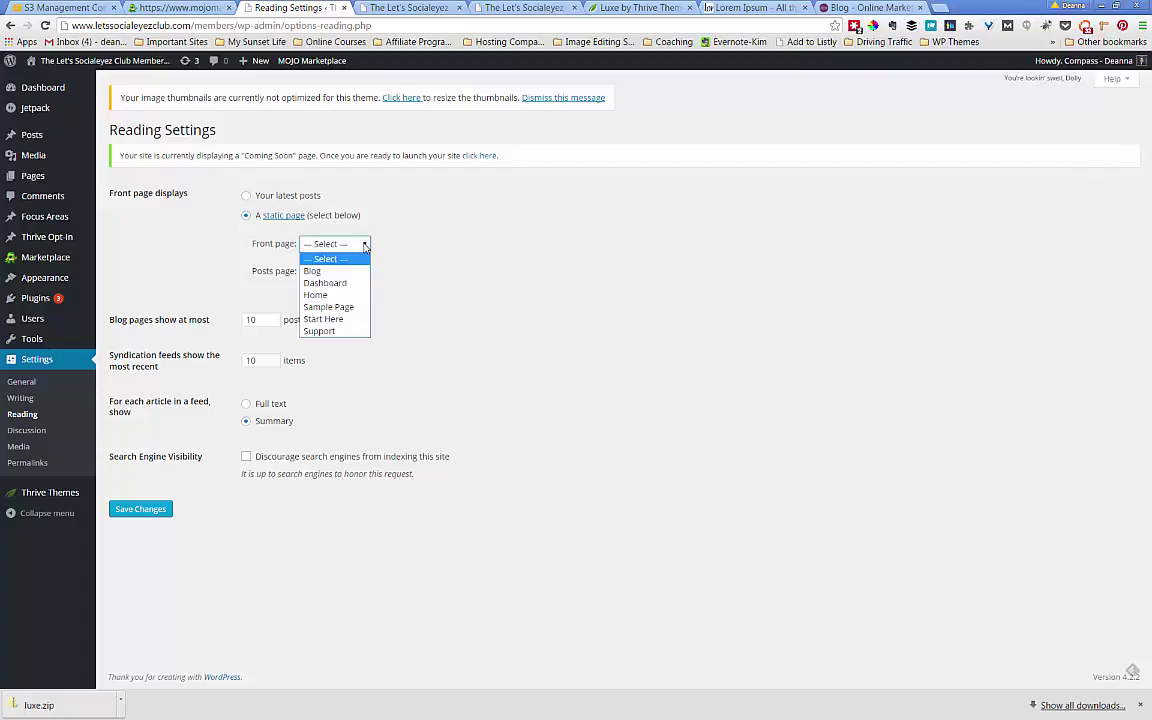
pyautogui.click(342, 295)
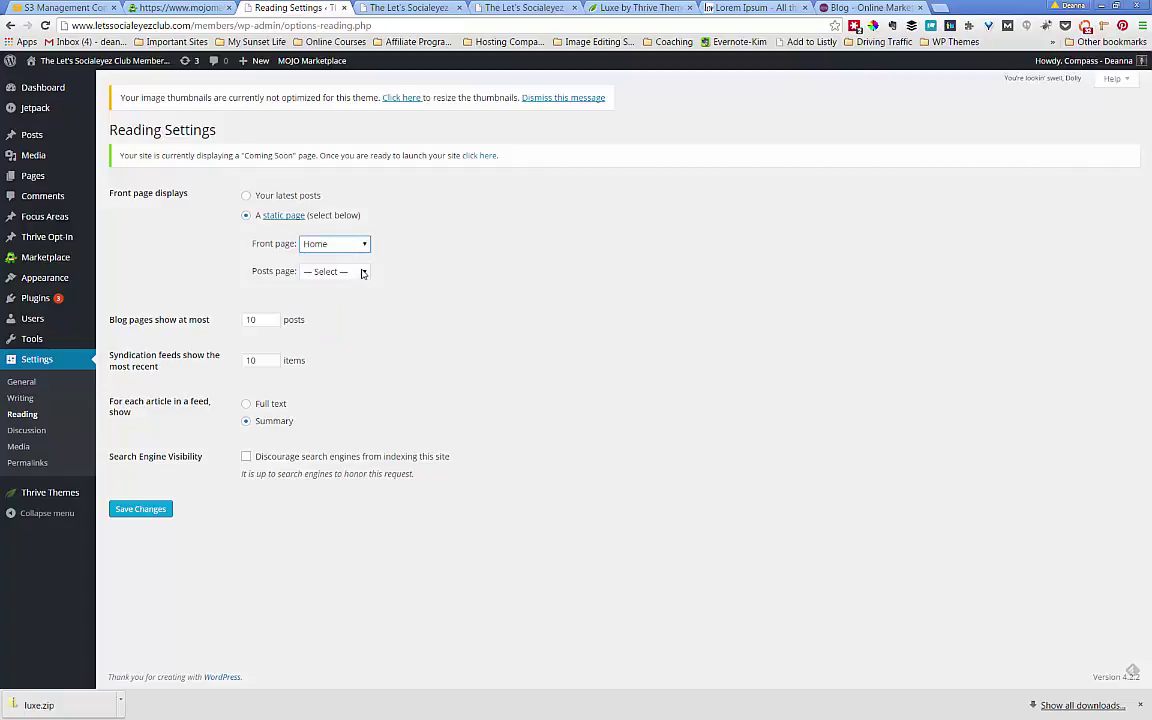
pyautogui.click(363, 273)
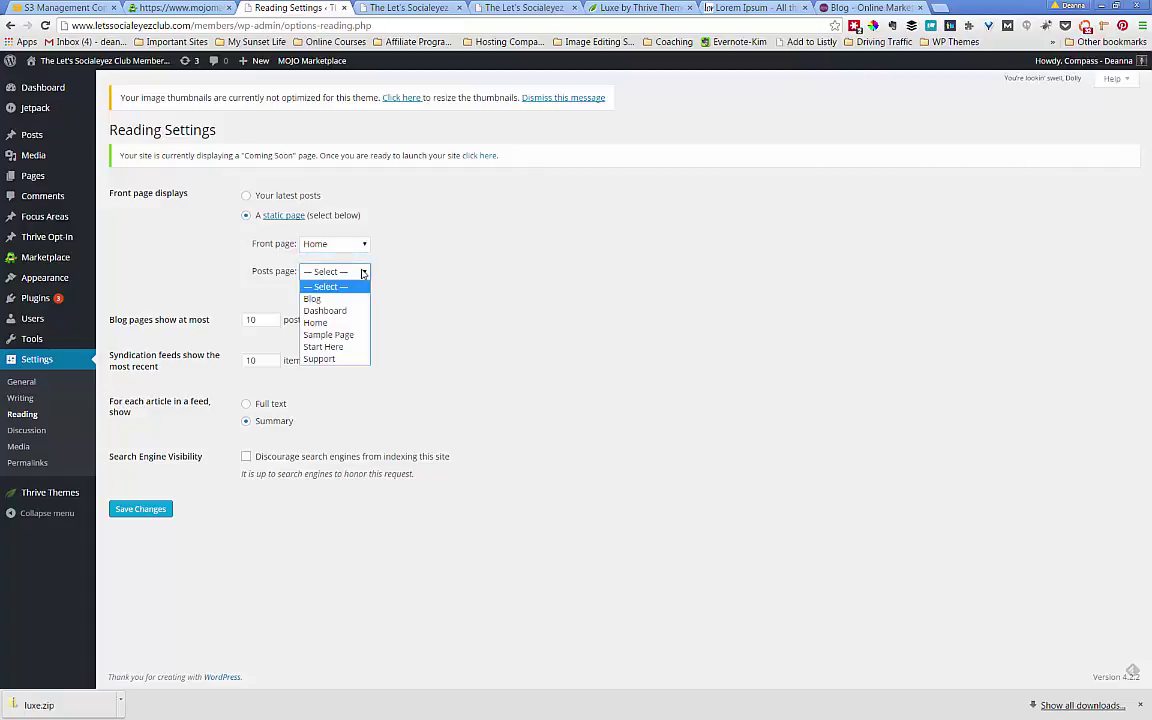
pyautogui.click(344, 300)
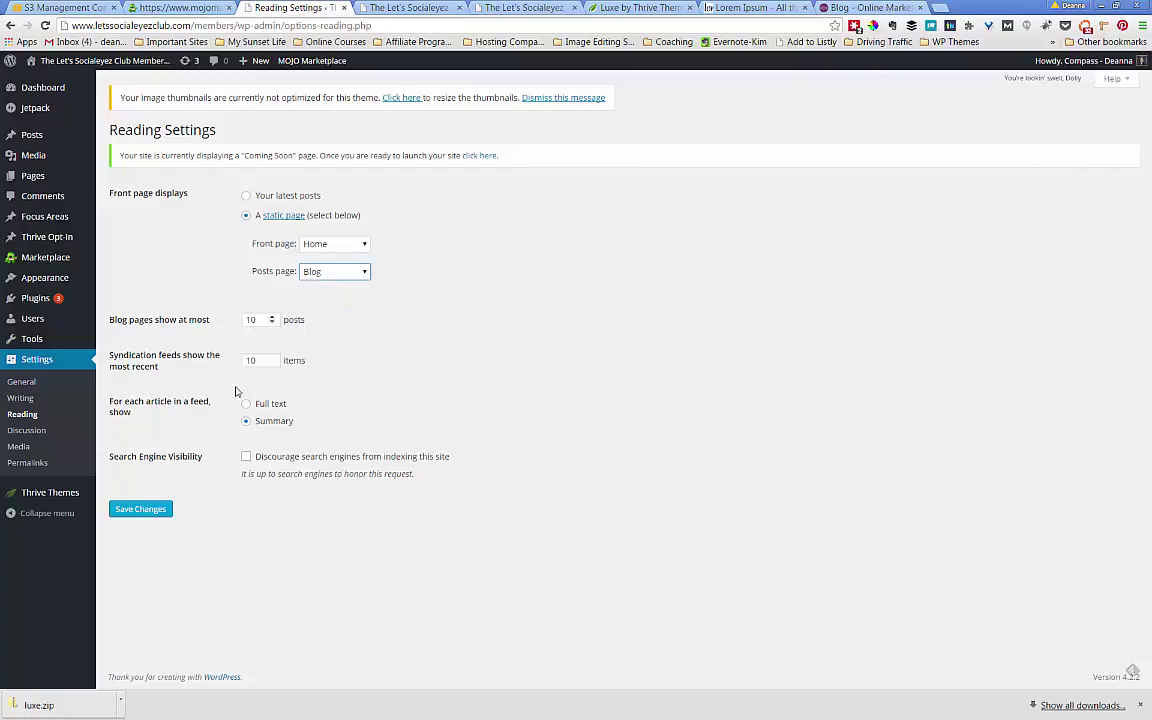
pyautogui.click(138, 514)
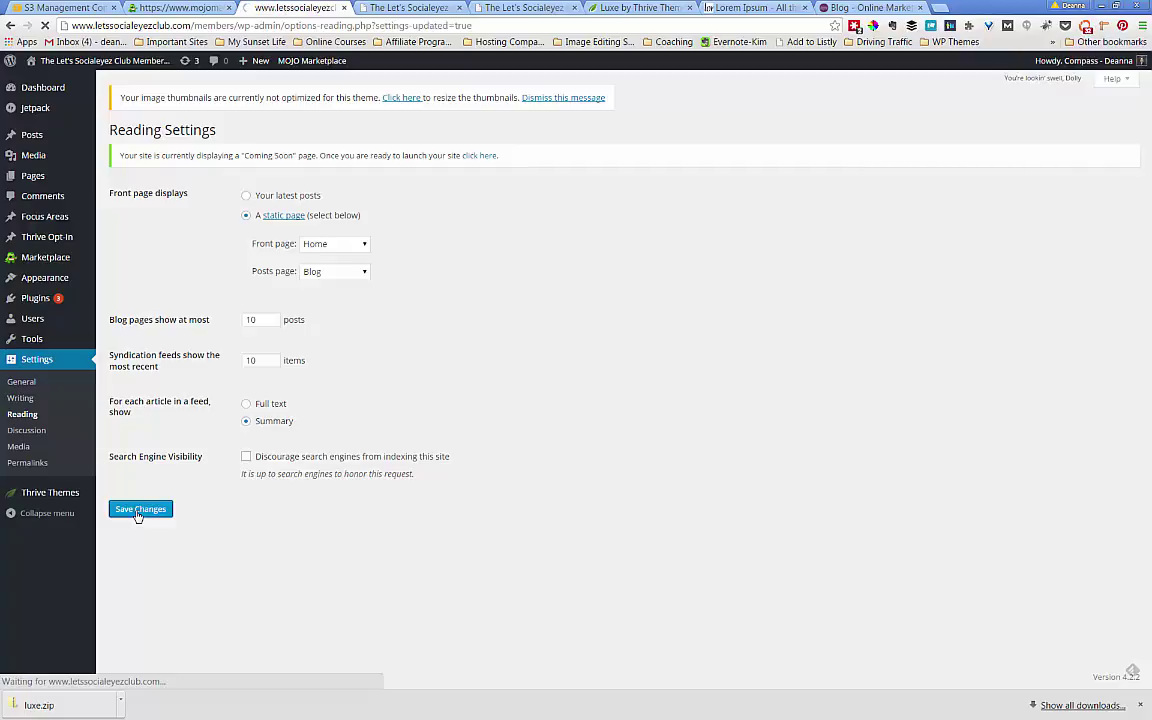
# Reload the members site's front page, examine what it displays, and return to the admin.
pyautogui.click(405, 8)
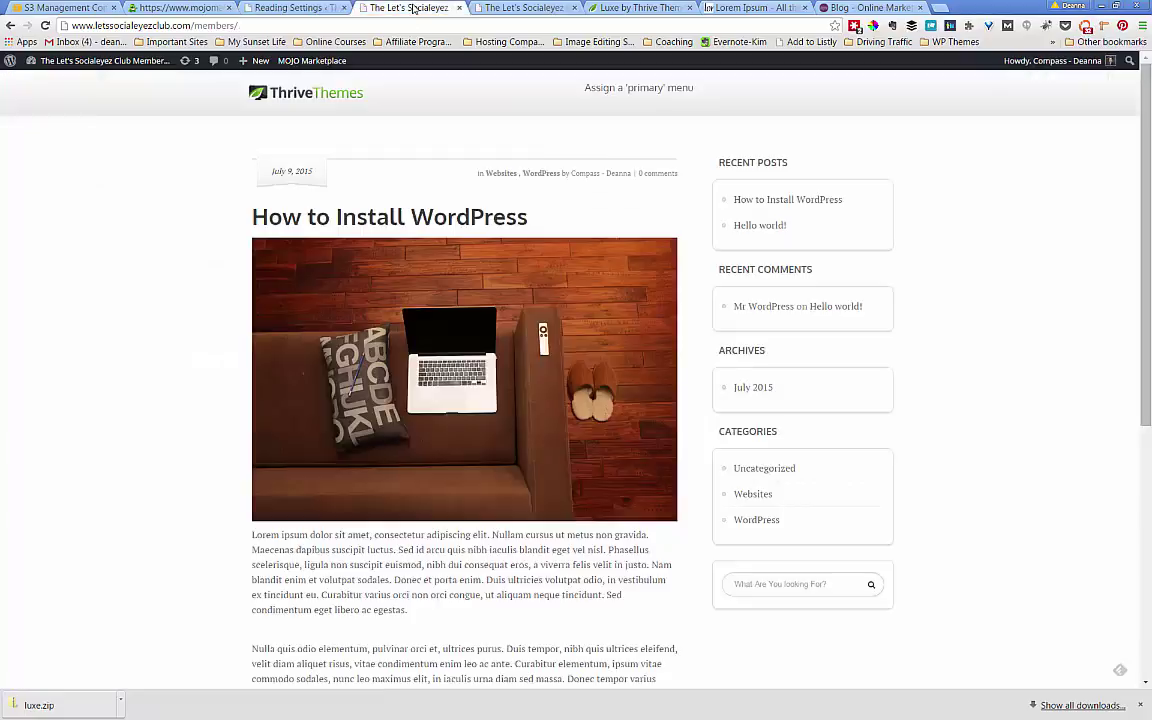
pyautogui.click(45, 25)
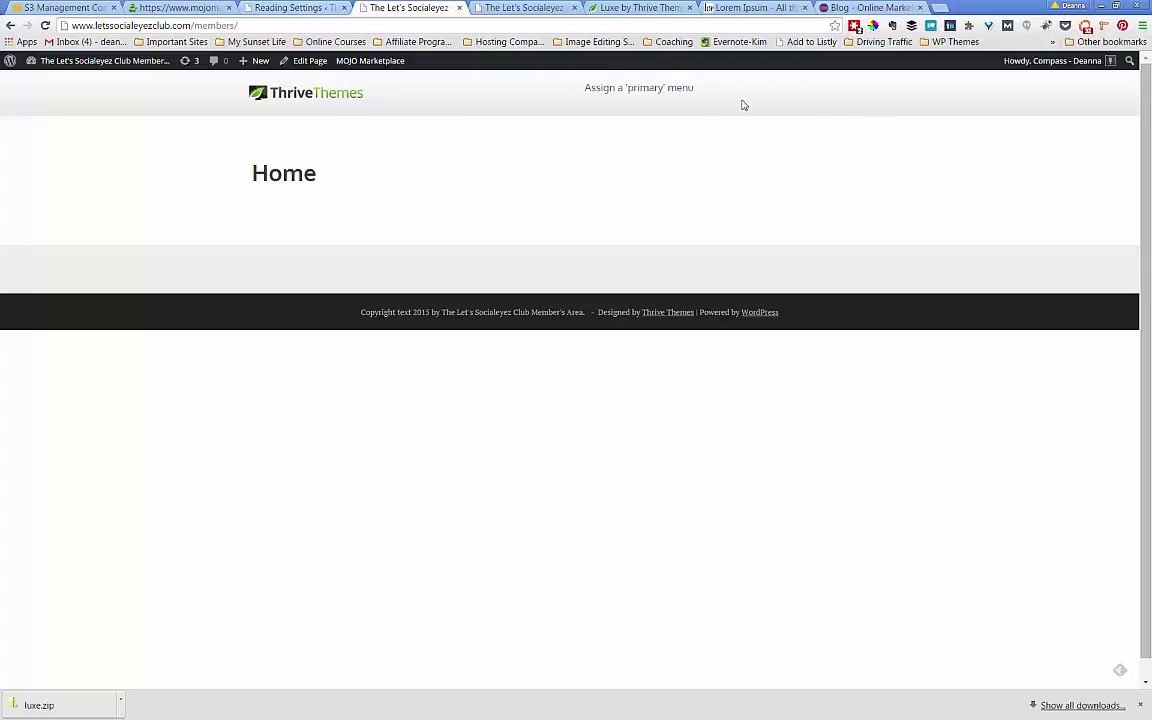
pyautogui.click(307, 9)
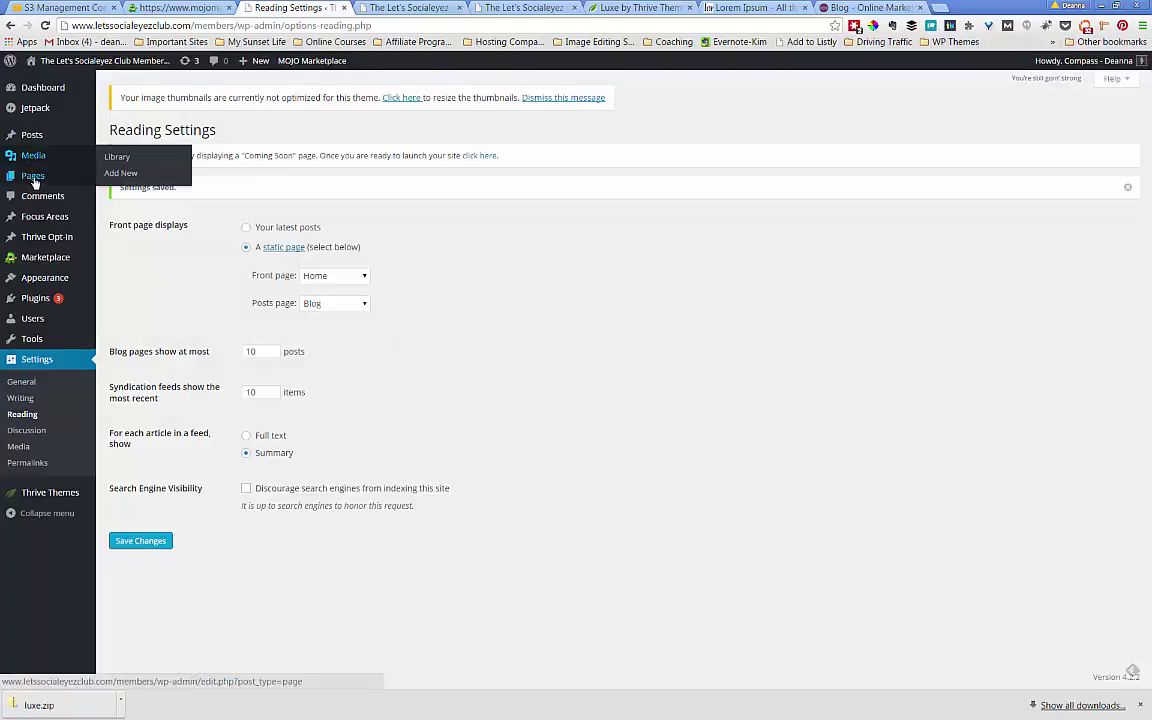
# View the Blog page from the list of pages, examine its posts down to the footer, and return to the list.
pyautogui.moveTo(44, 181)
pyautogui.click(116, 180)
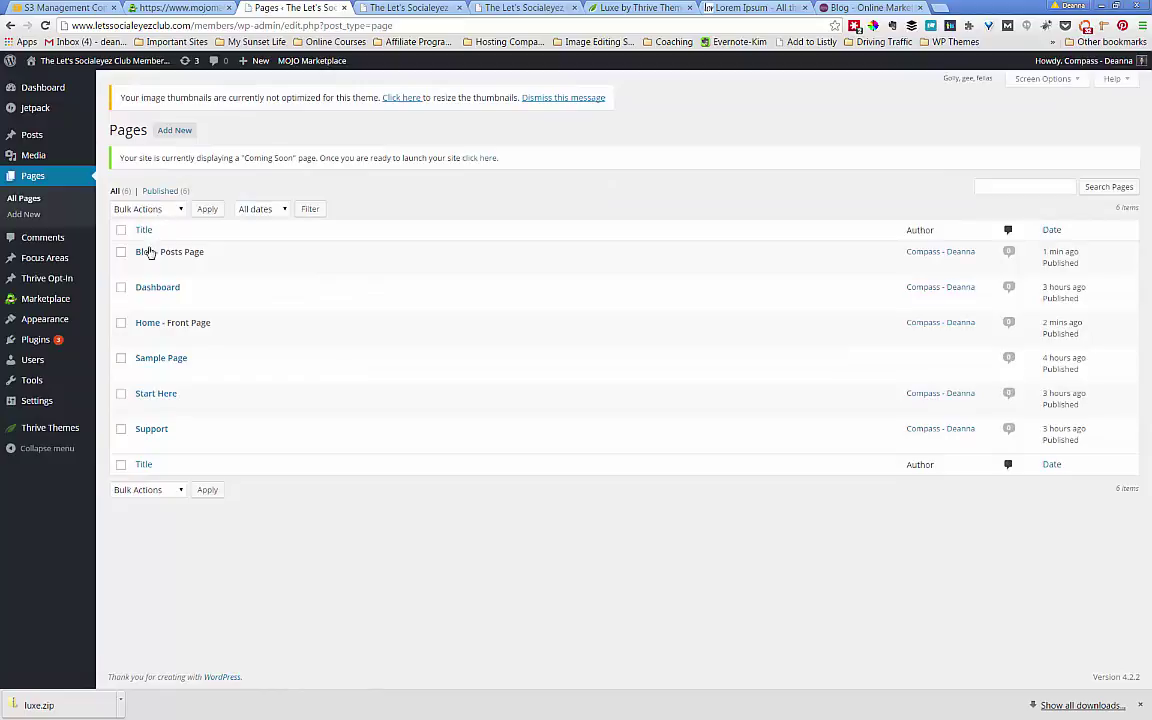
pyautogui.moveTo(150, 250)
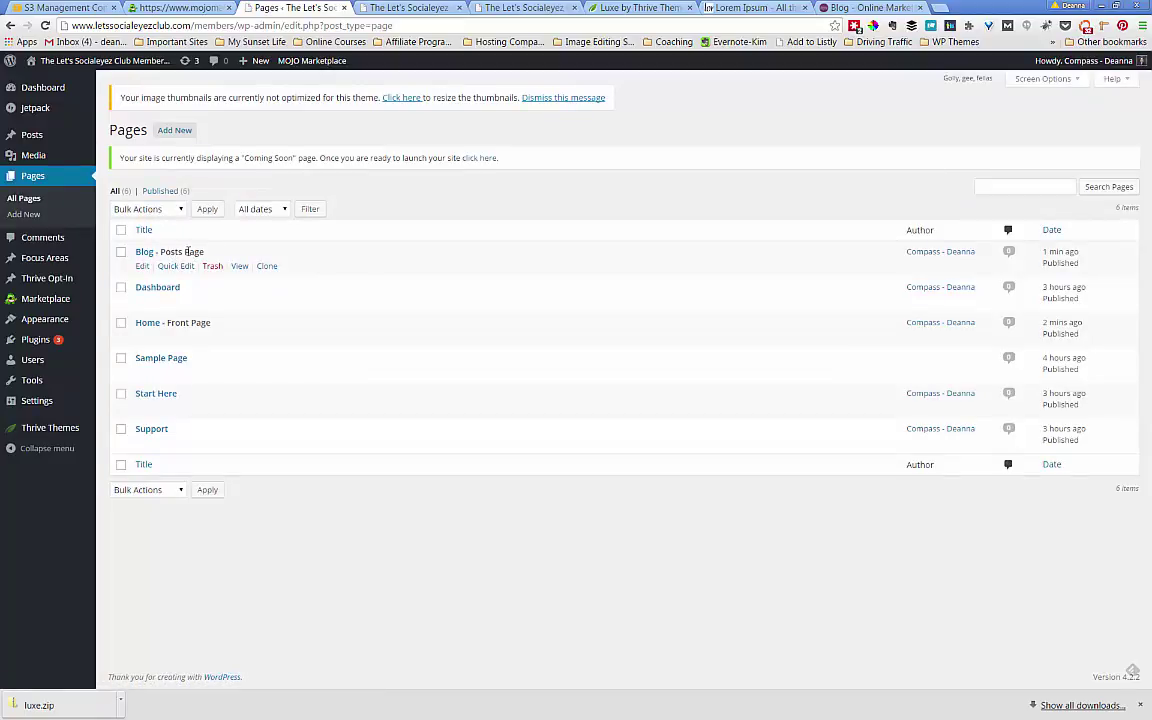
pyautogui.click(240, 268)
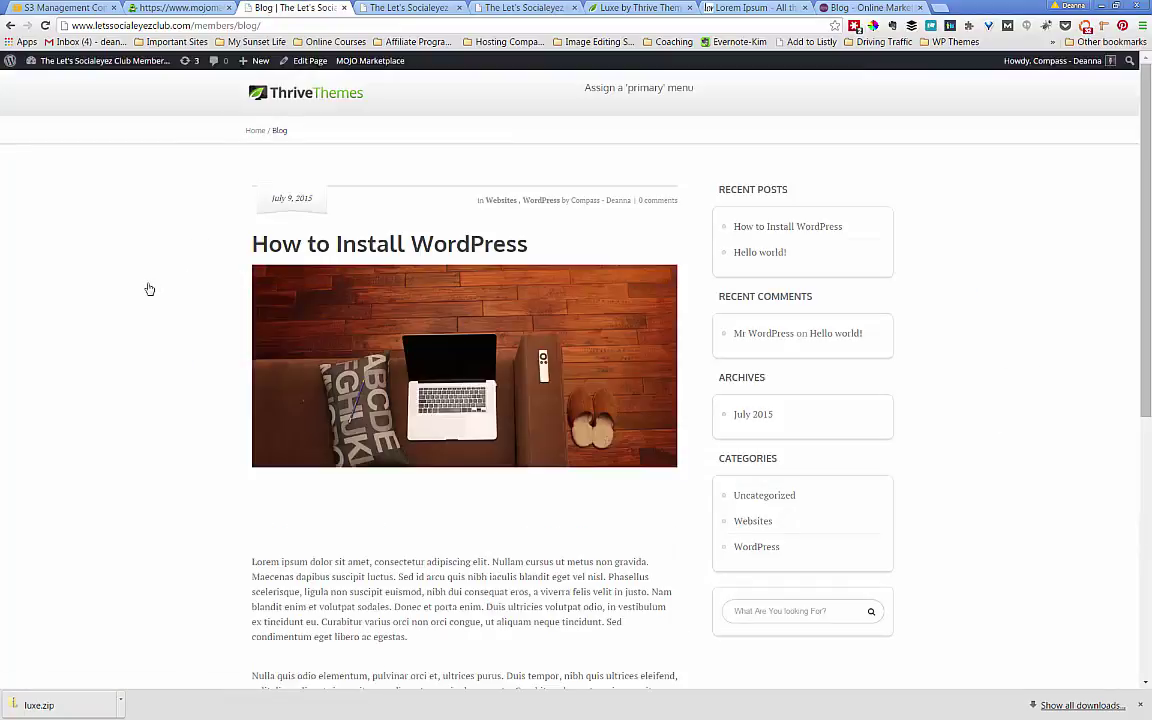
pyautogui.scroll(-5, 149, 289)
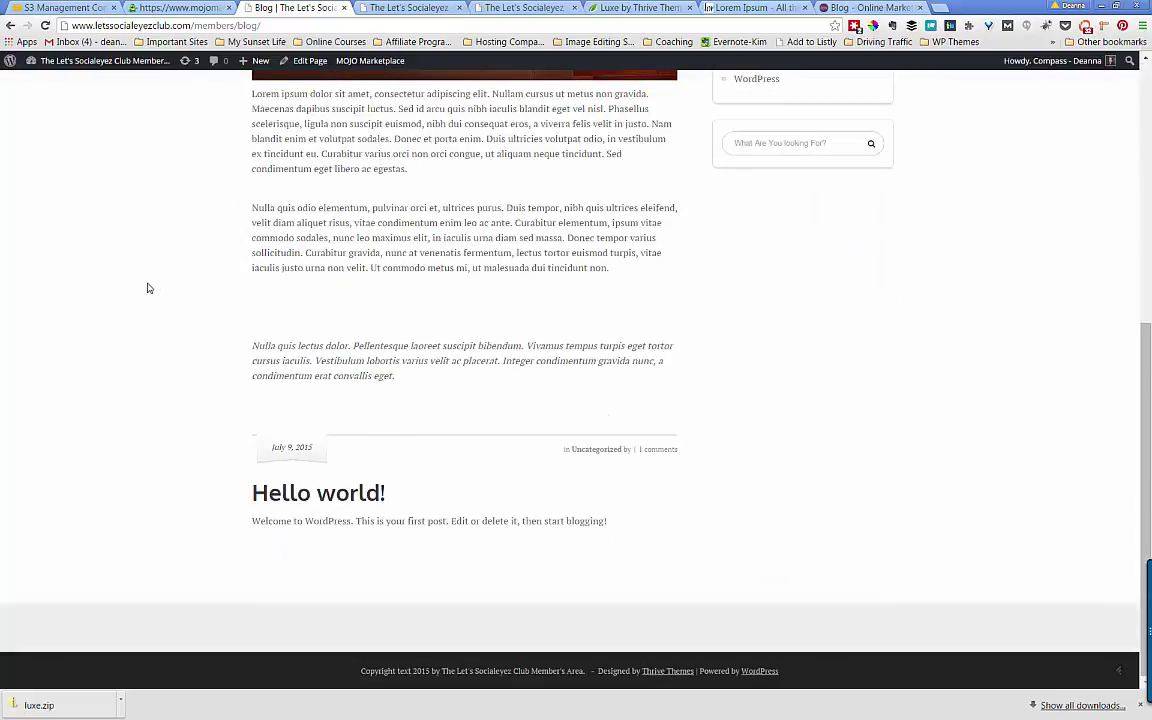
pyautogui.scroll(6, 148, 288)
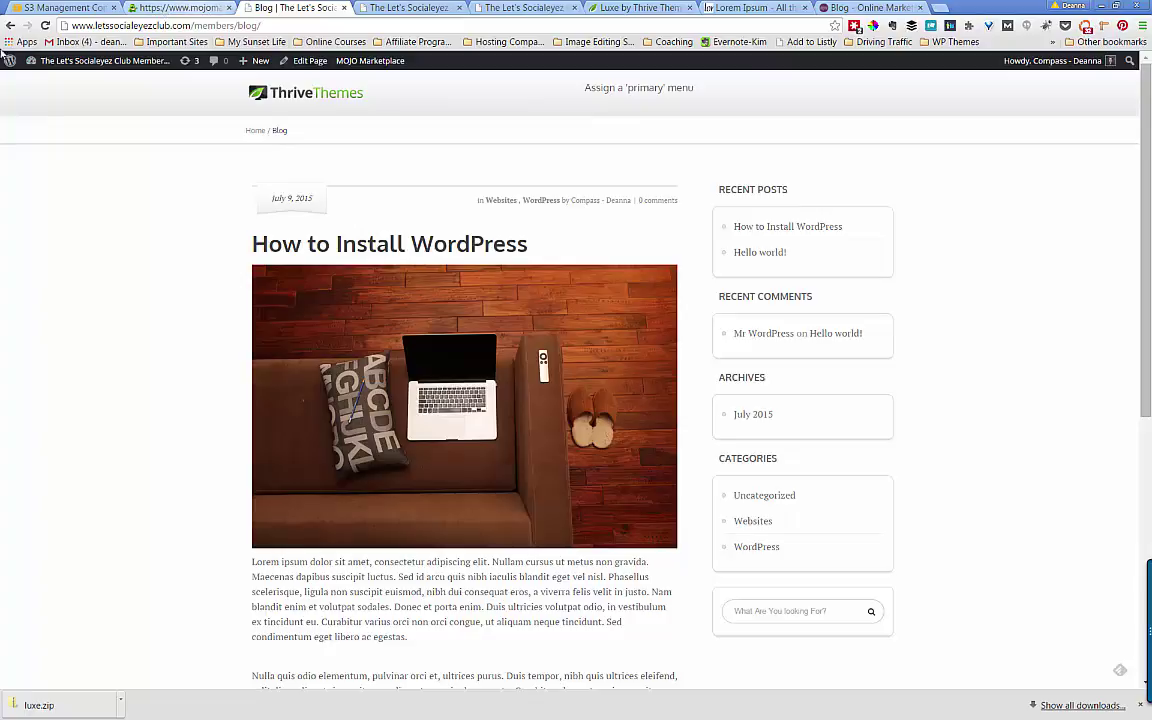
pyautogui.hotkey('alt', 'Left')
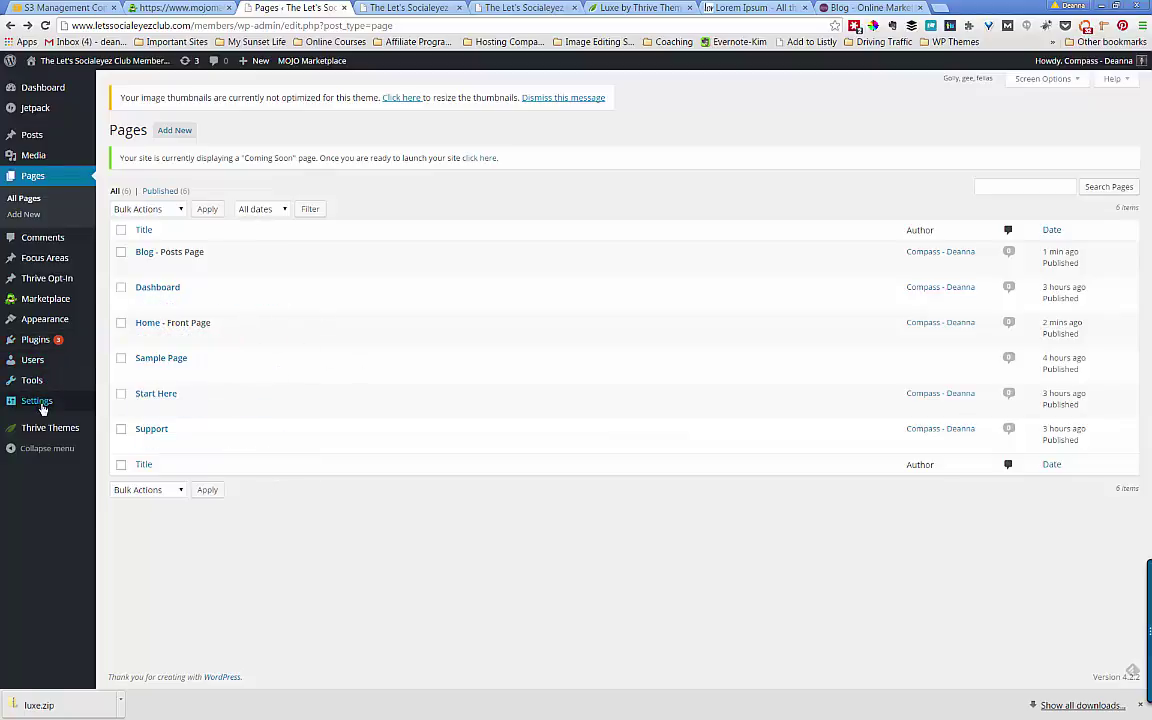
# Set the front page display to "Your latest posts" in the Reading Settings and save the change.
pyautogui.moveTo(42, 403)
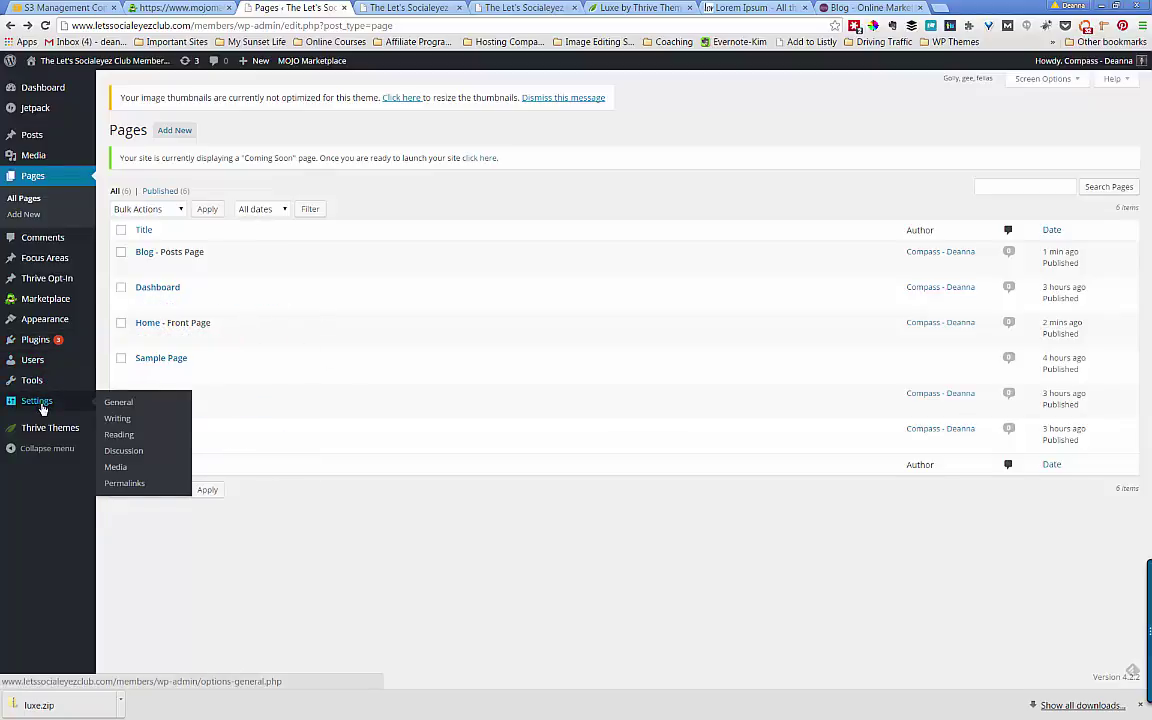
pyautogui.click(118, 433)
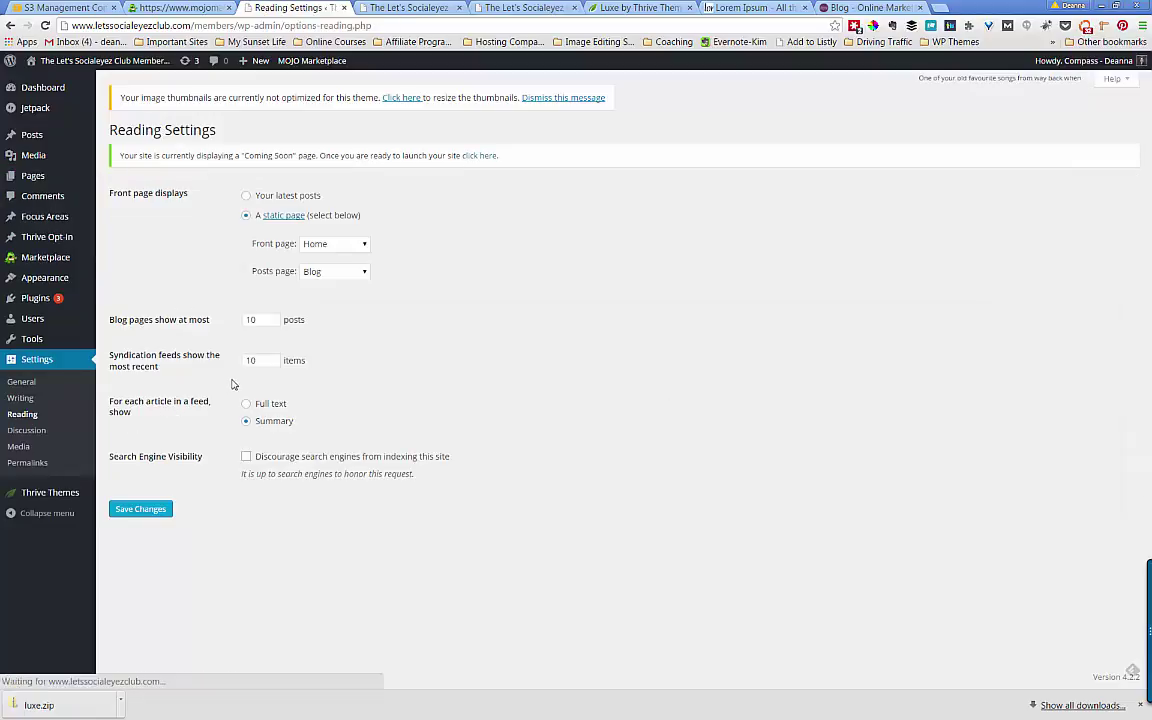
pyautogui.click(247, 196)
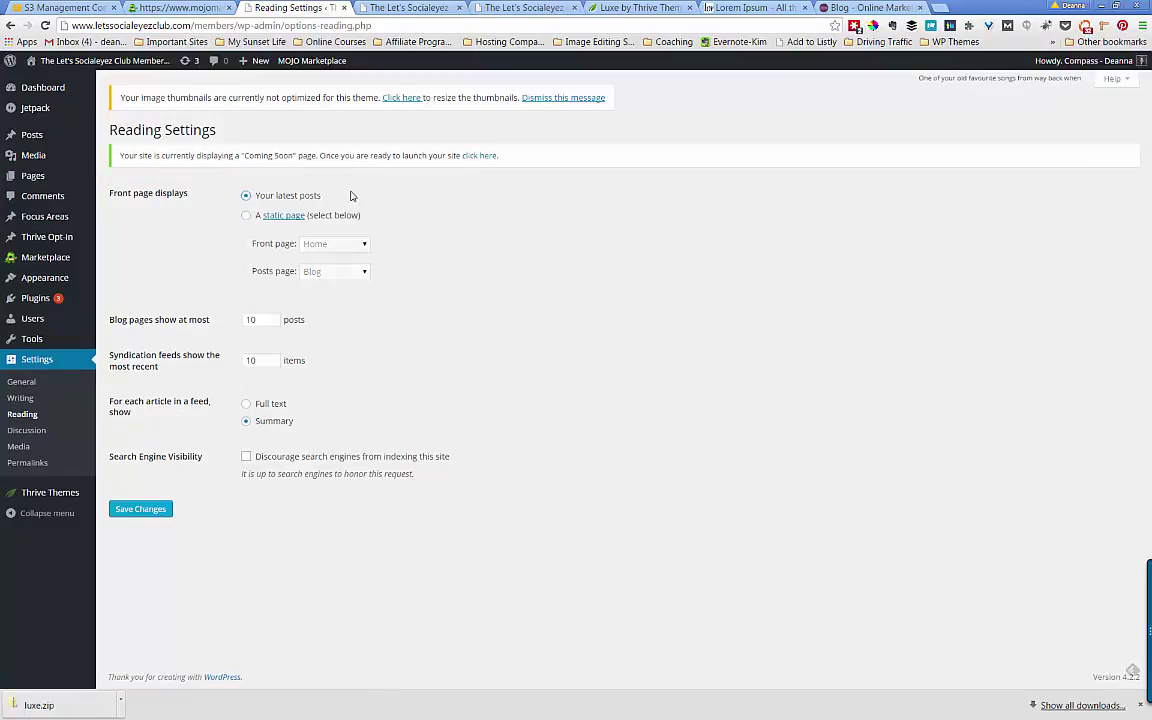
pyautogui.click(152, 512)
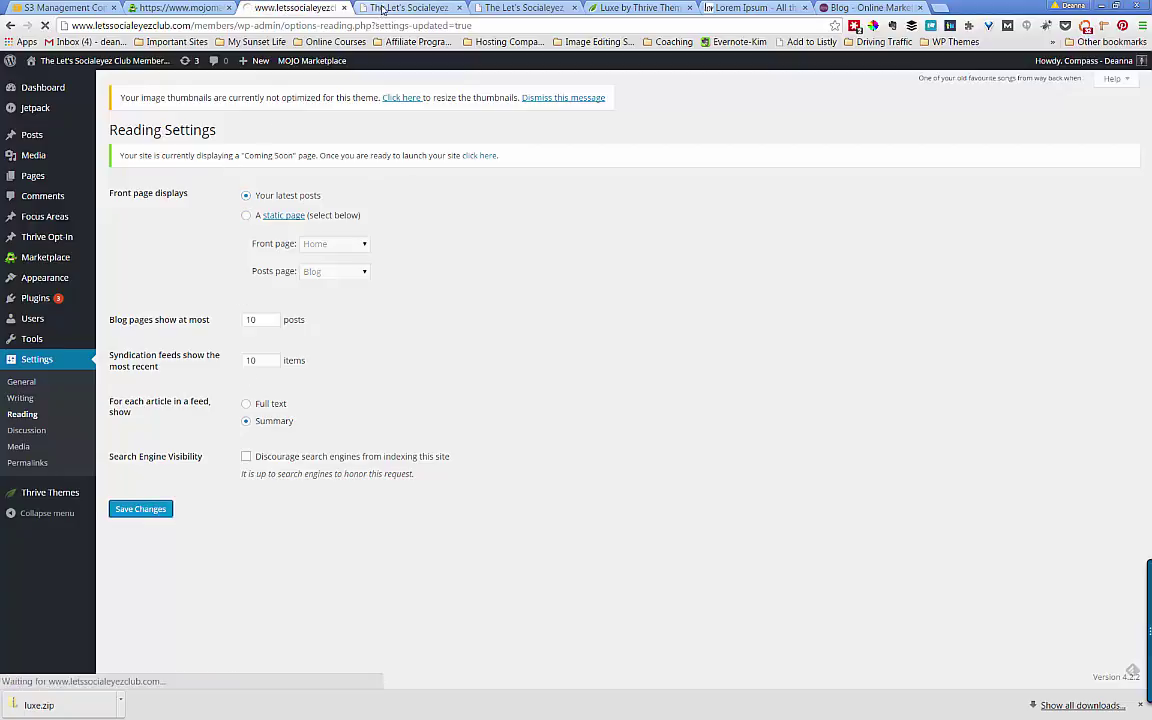
# Load the members site's front page again, look through its posts, and return to the Reading Settings.
pyautogui.click(383, 8)
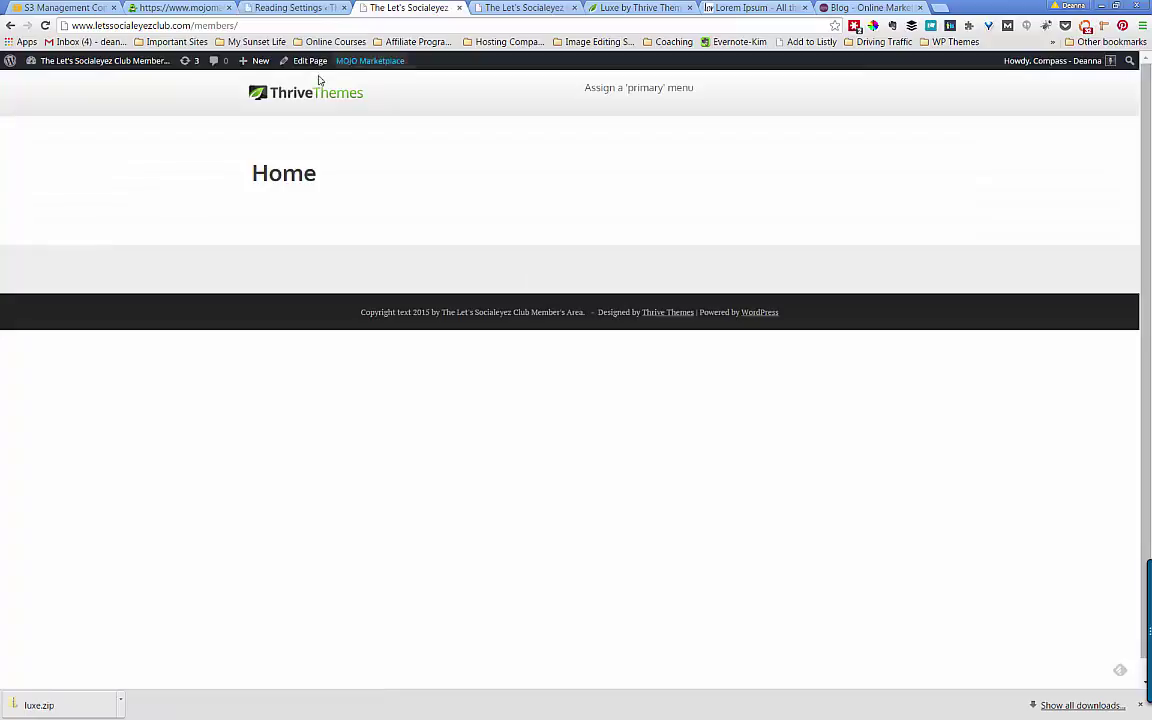
pyautogui.click(266, 90)
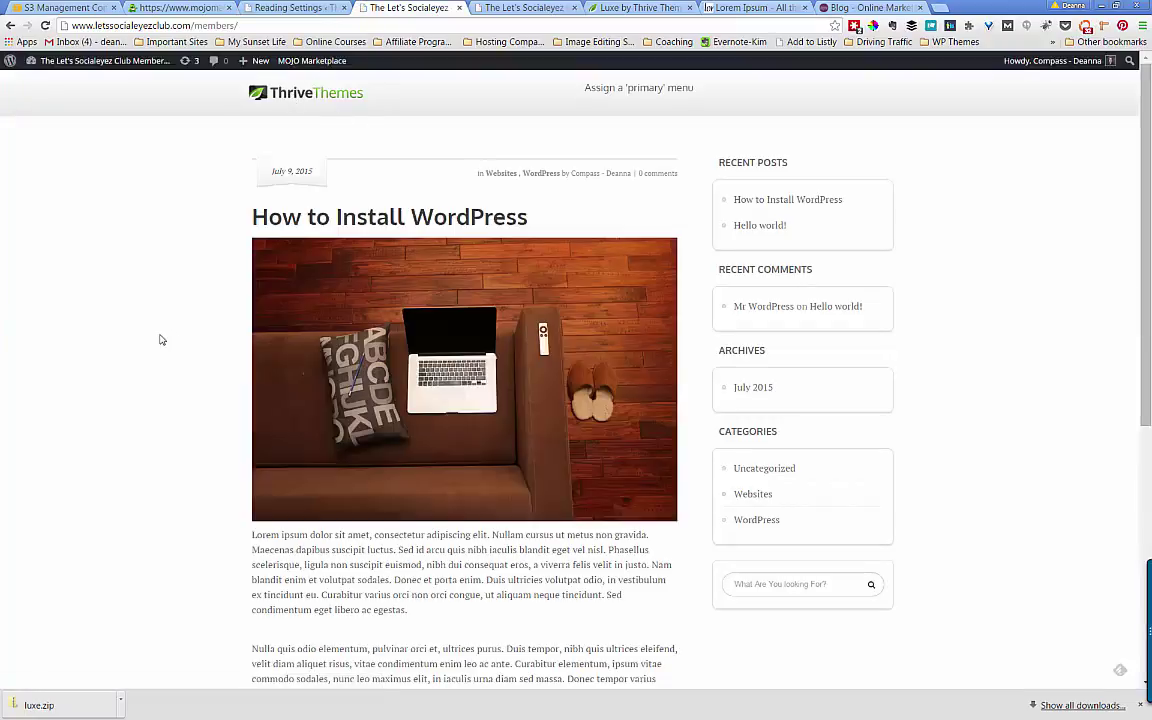
pyautogui.scroll(-4, 159, 337)
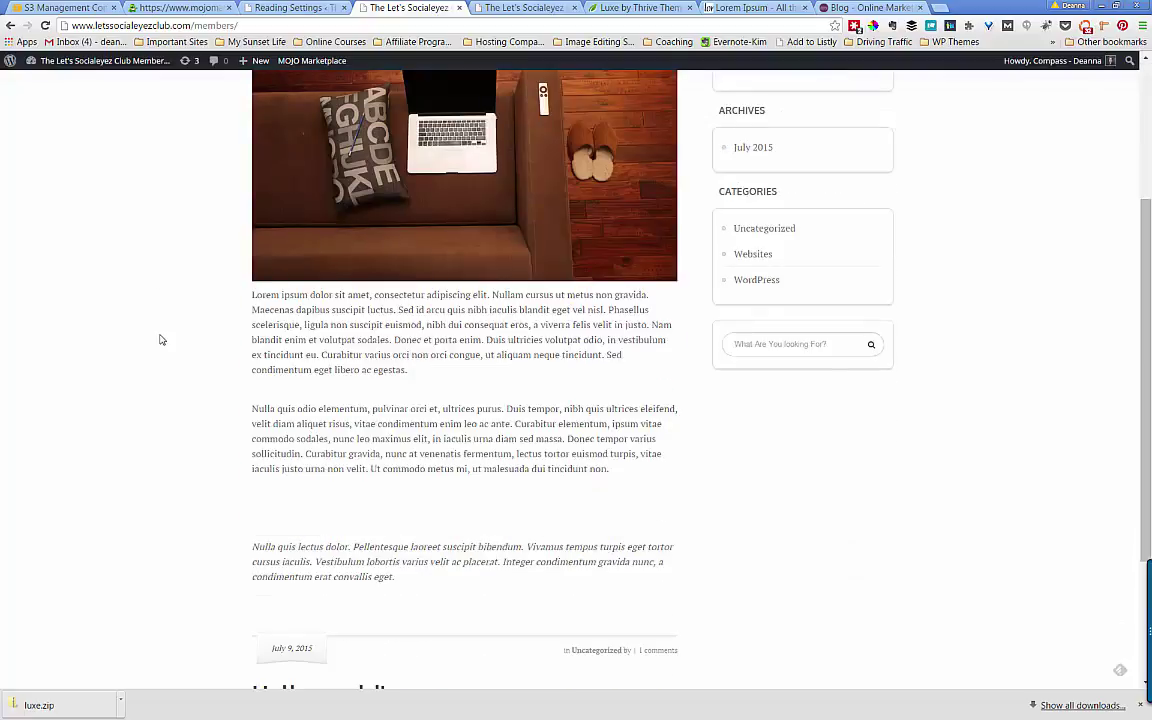
pyautogui.scroll(4, 134, 216)
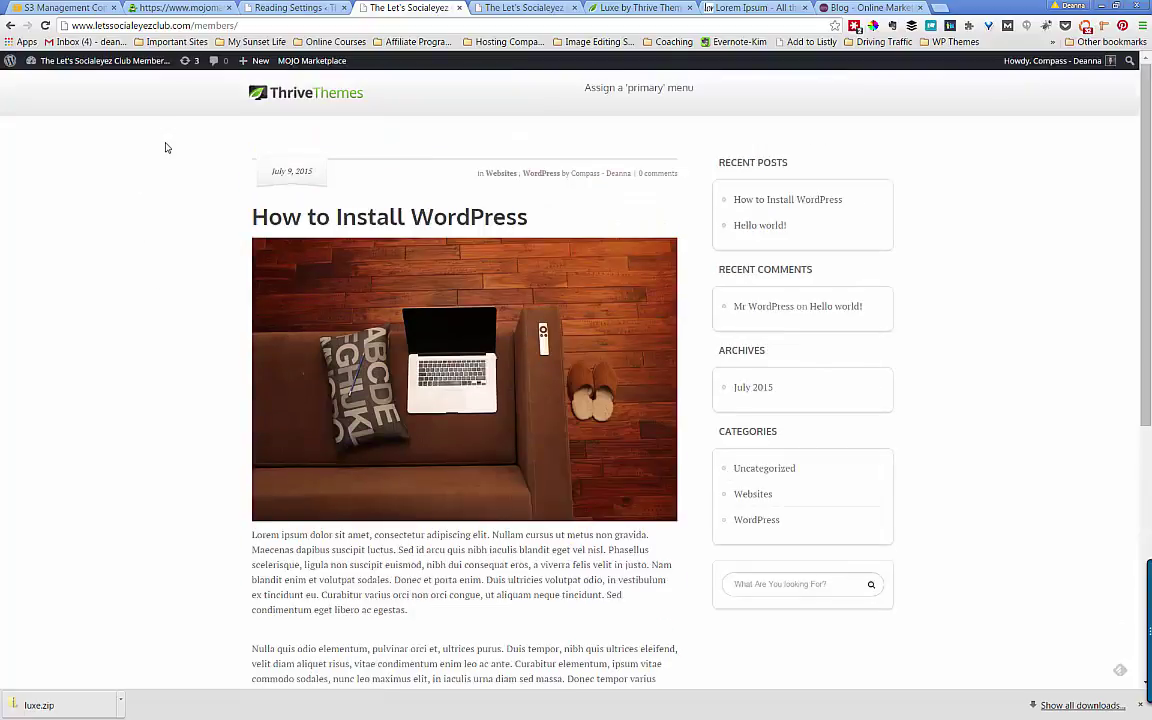
pyautogui.click(262, 8)
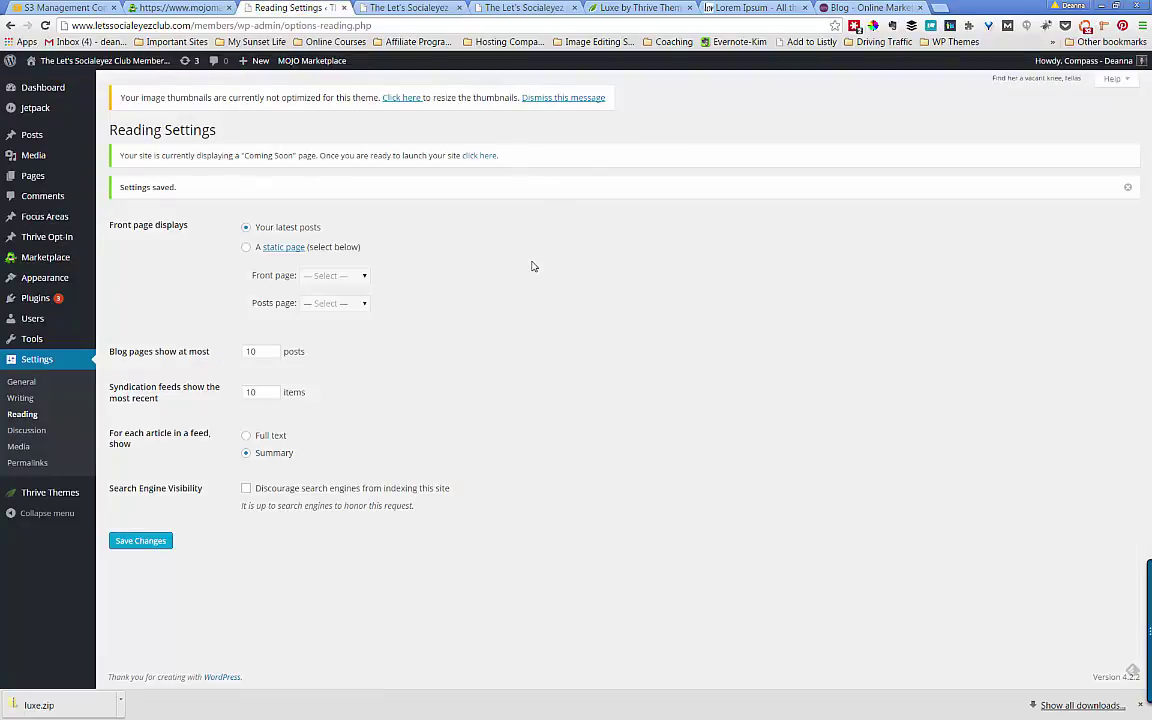